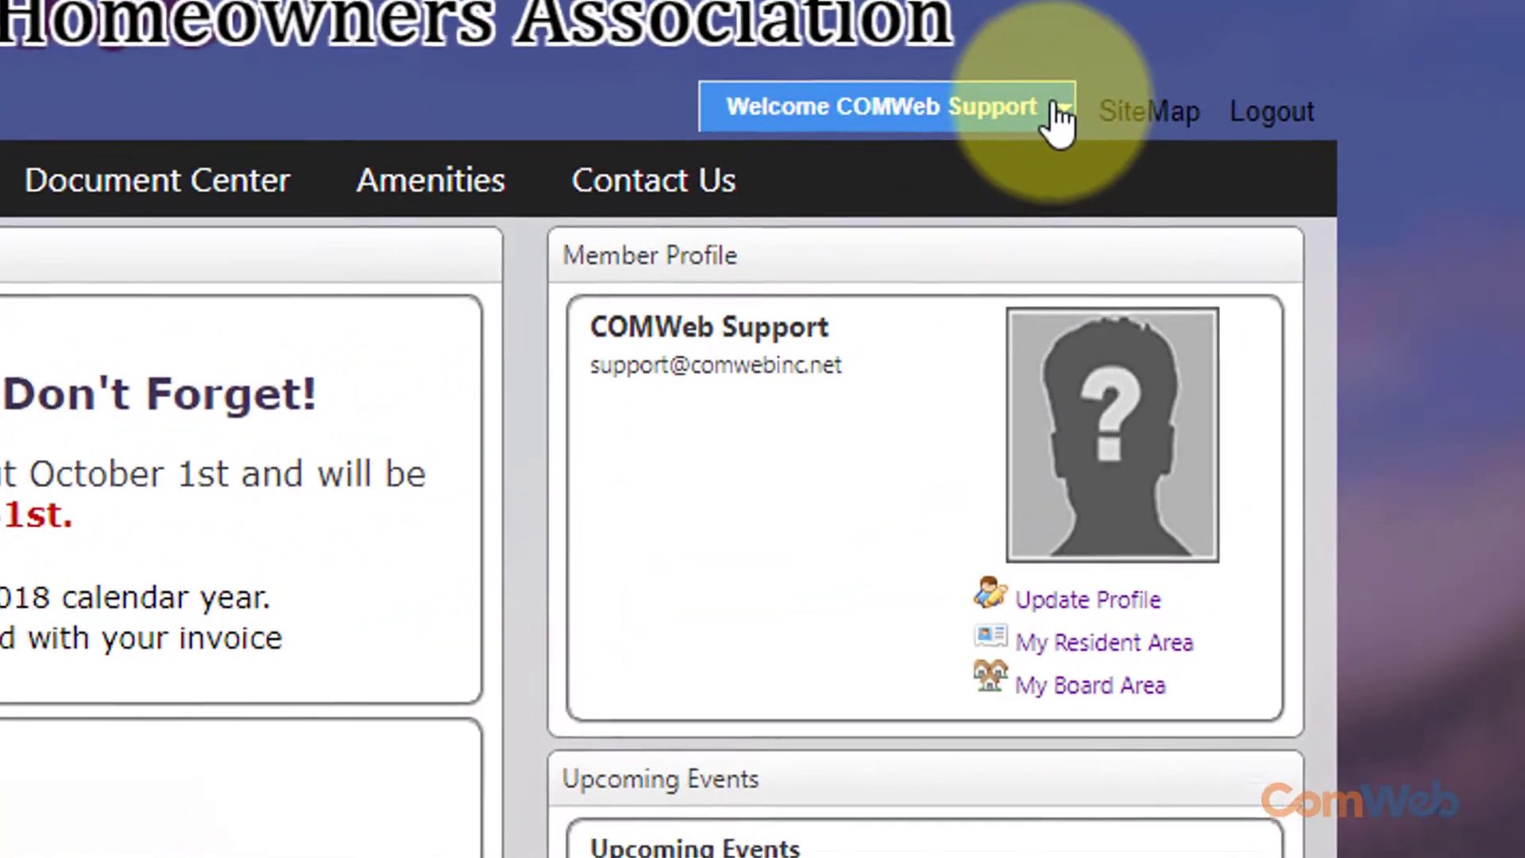
Open Site Administration and survey the functions available under Communication, Members, Modules and Content Mgmt.
click(1061, 108)
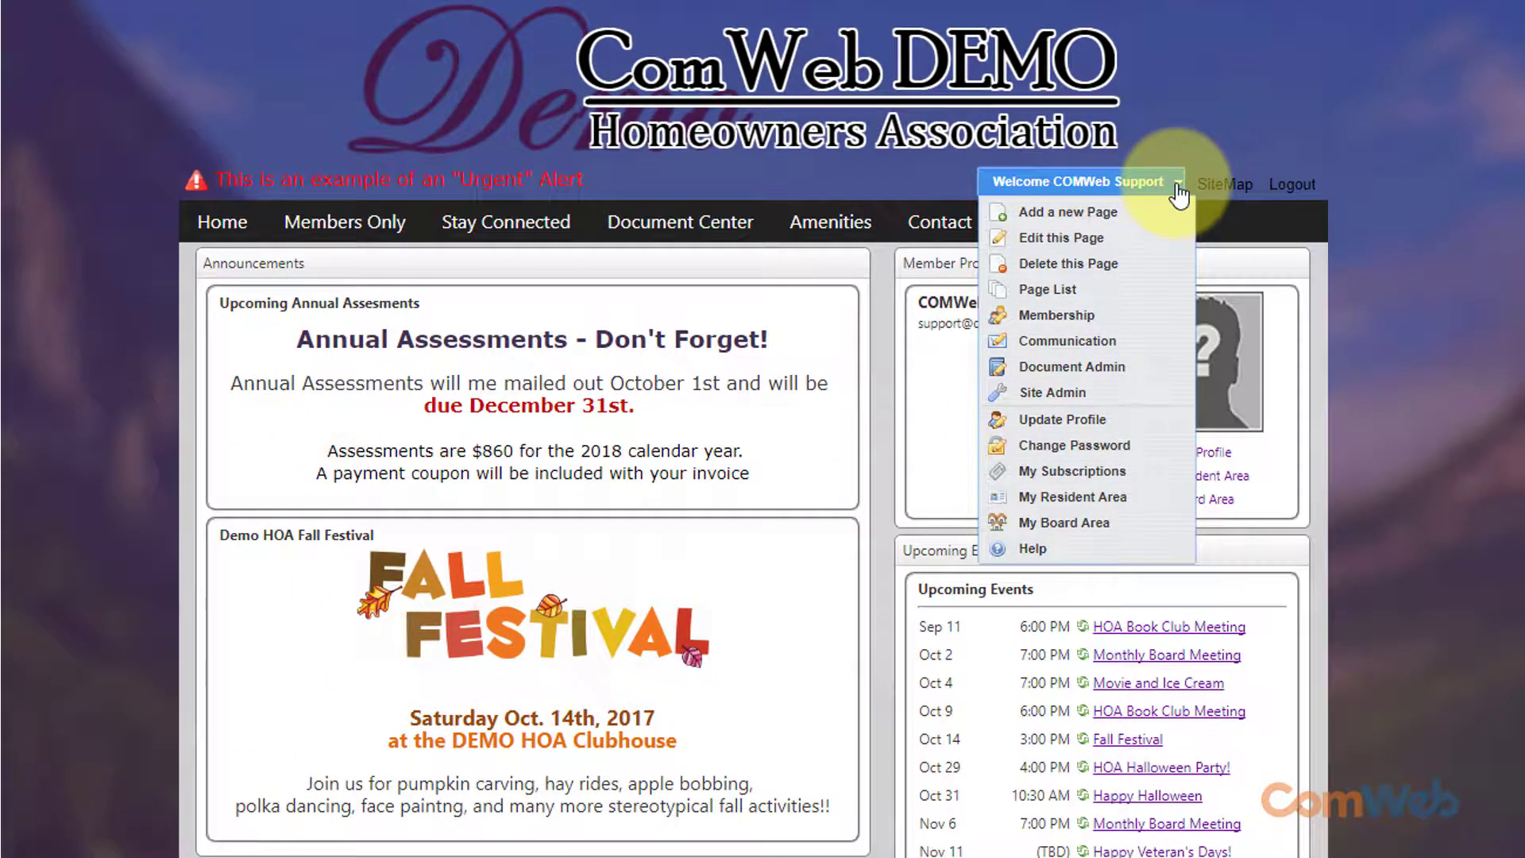
click(1152, 398)
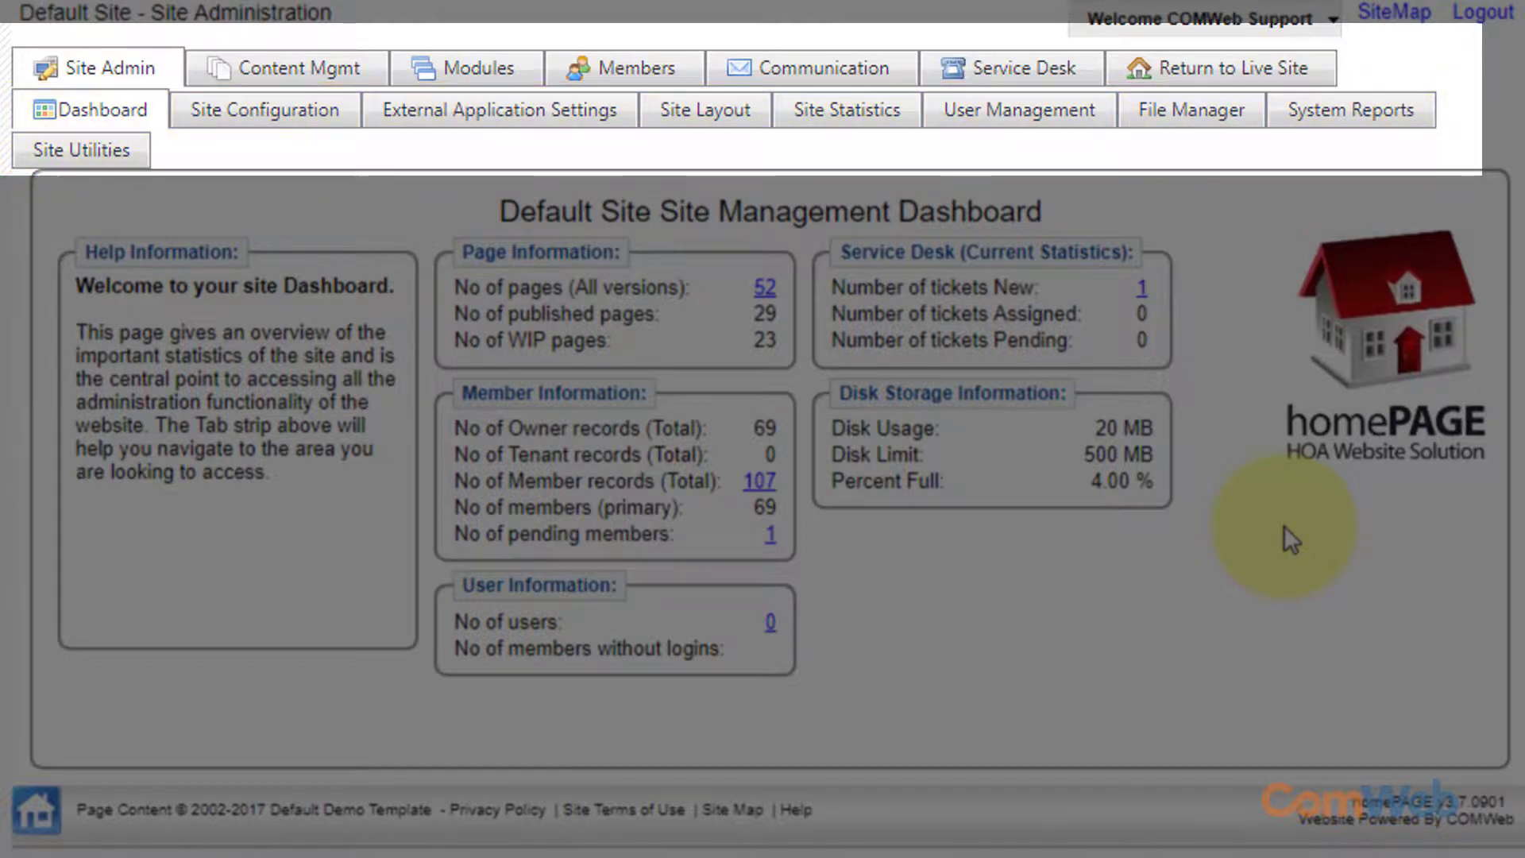
click(843, 76)
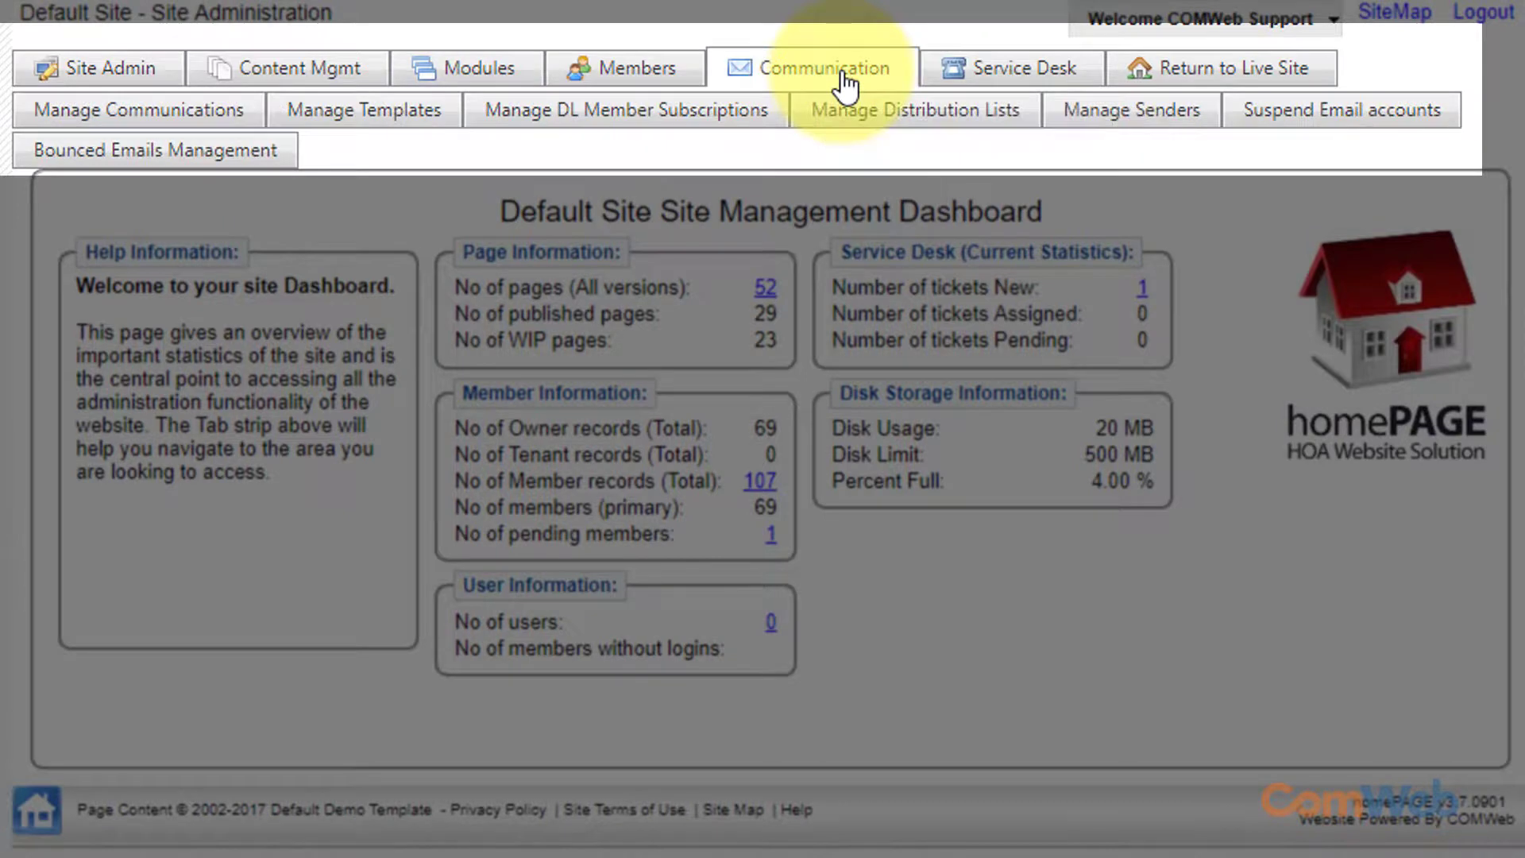
click(668, 76)
click(512, 70)
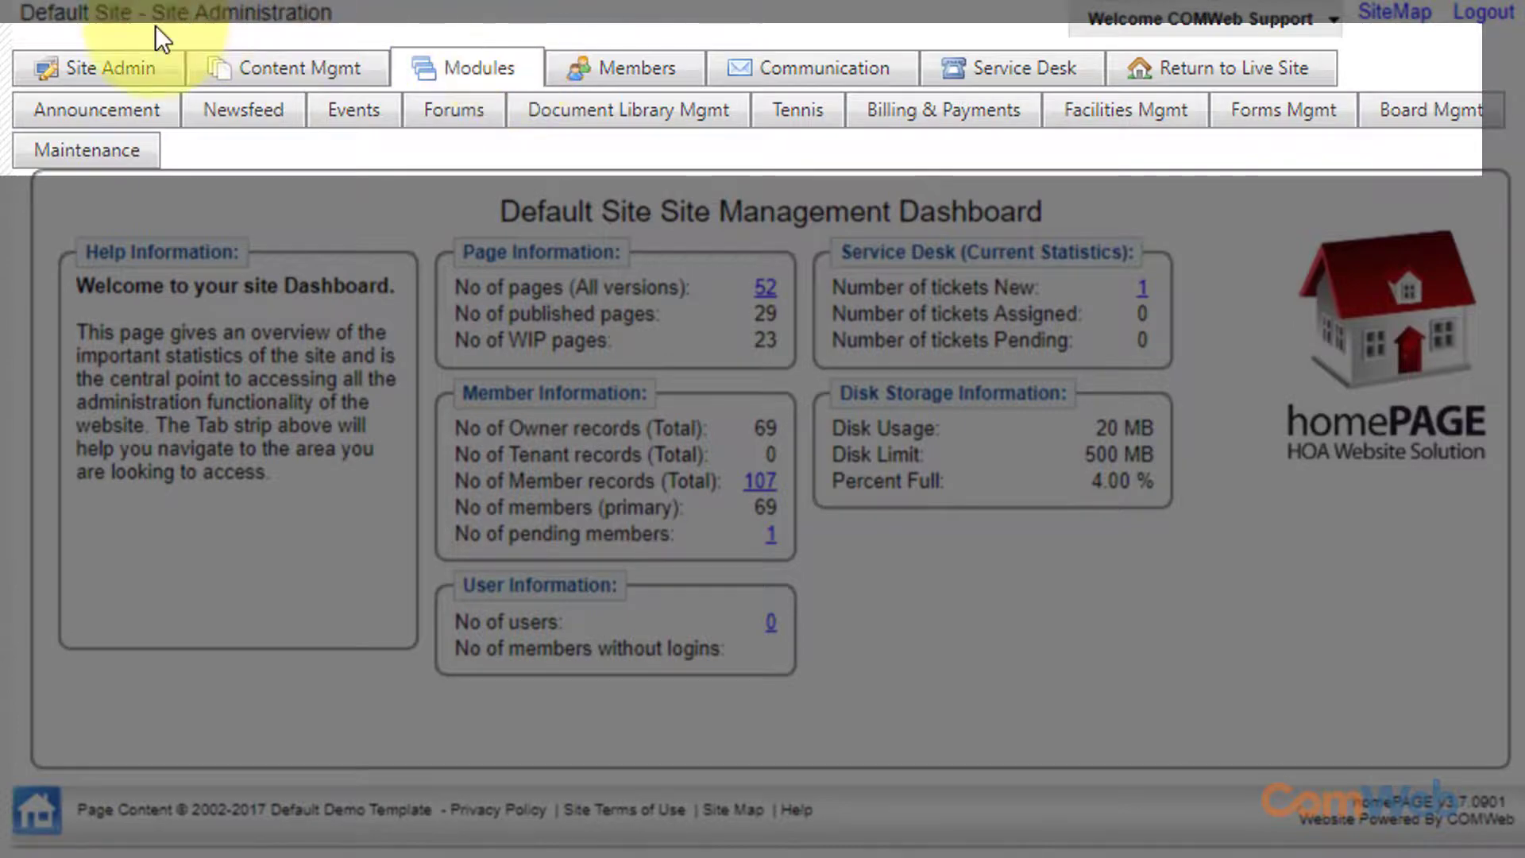
click(318, 71)
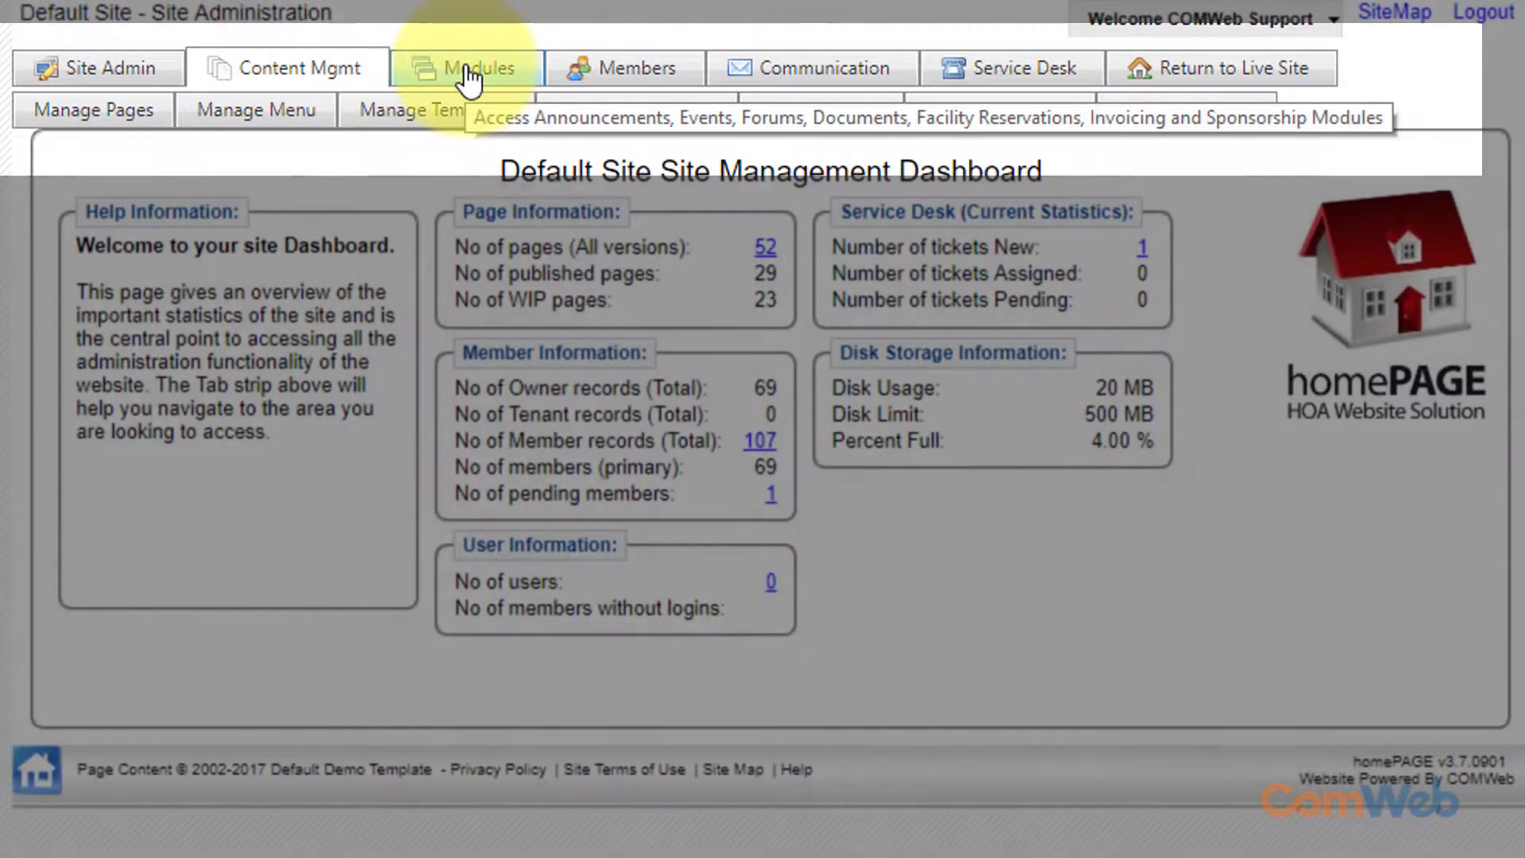
click(468, 73)
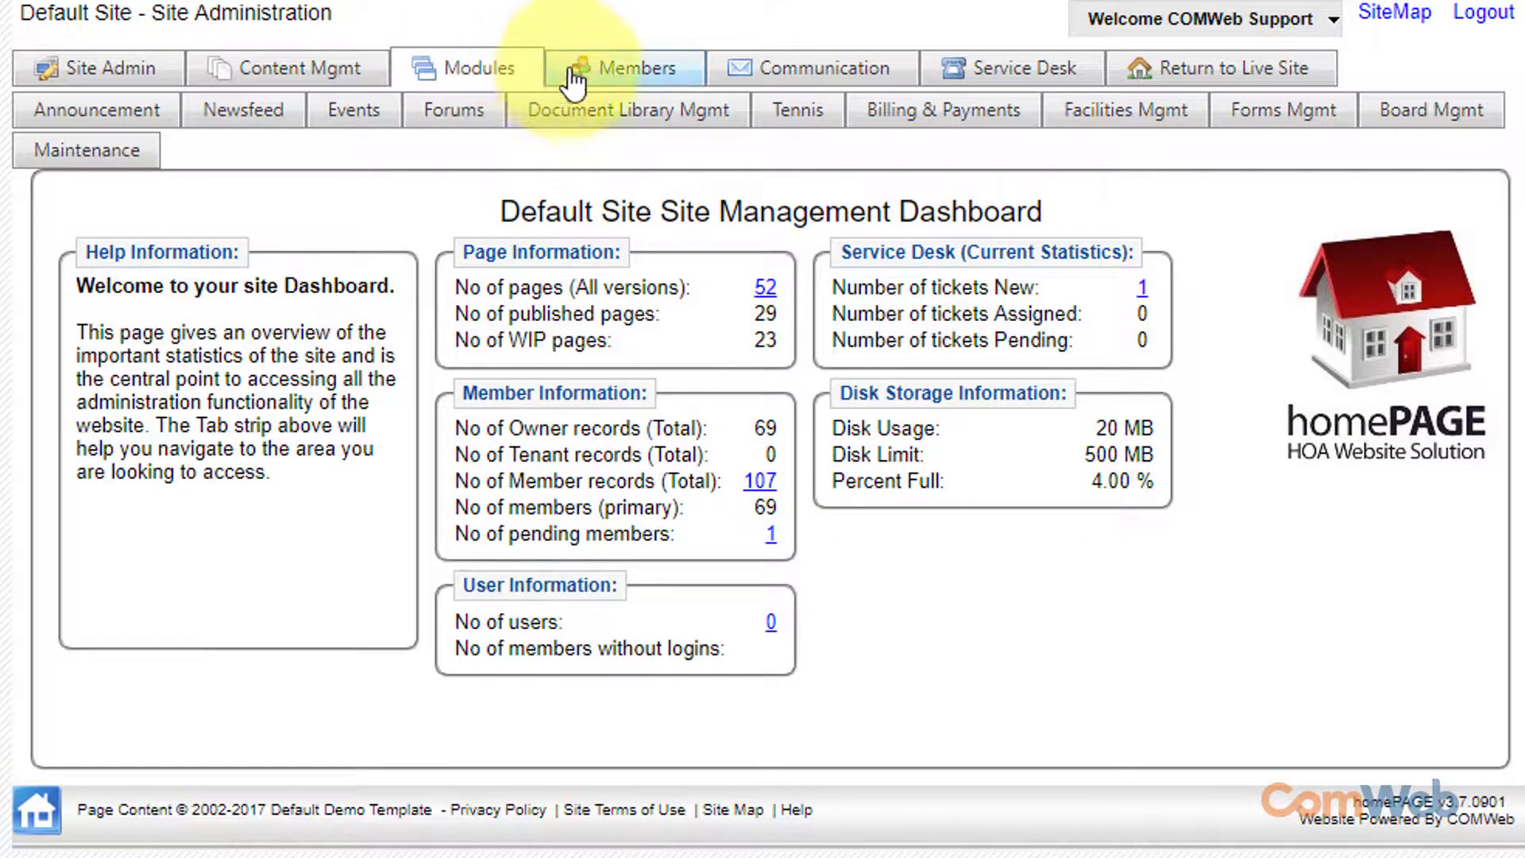
click(673, 83)
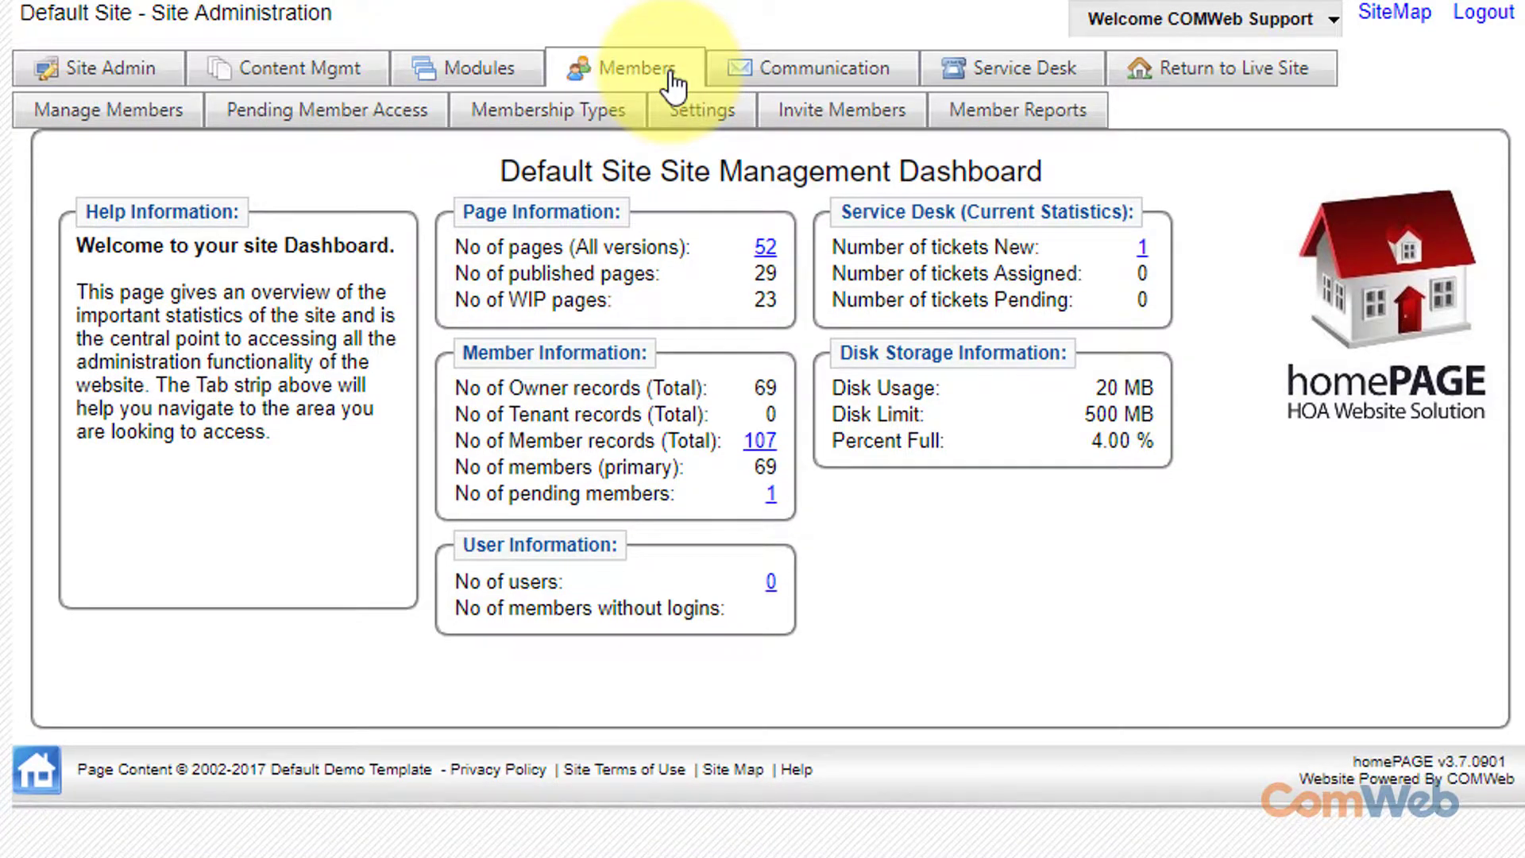
click(856, 78)
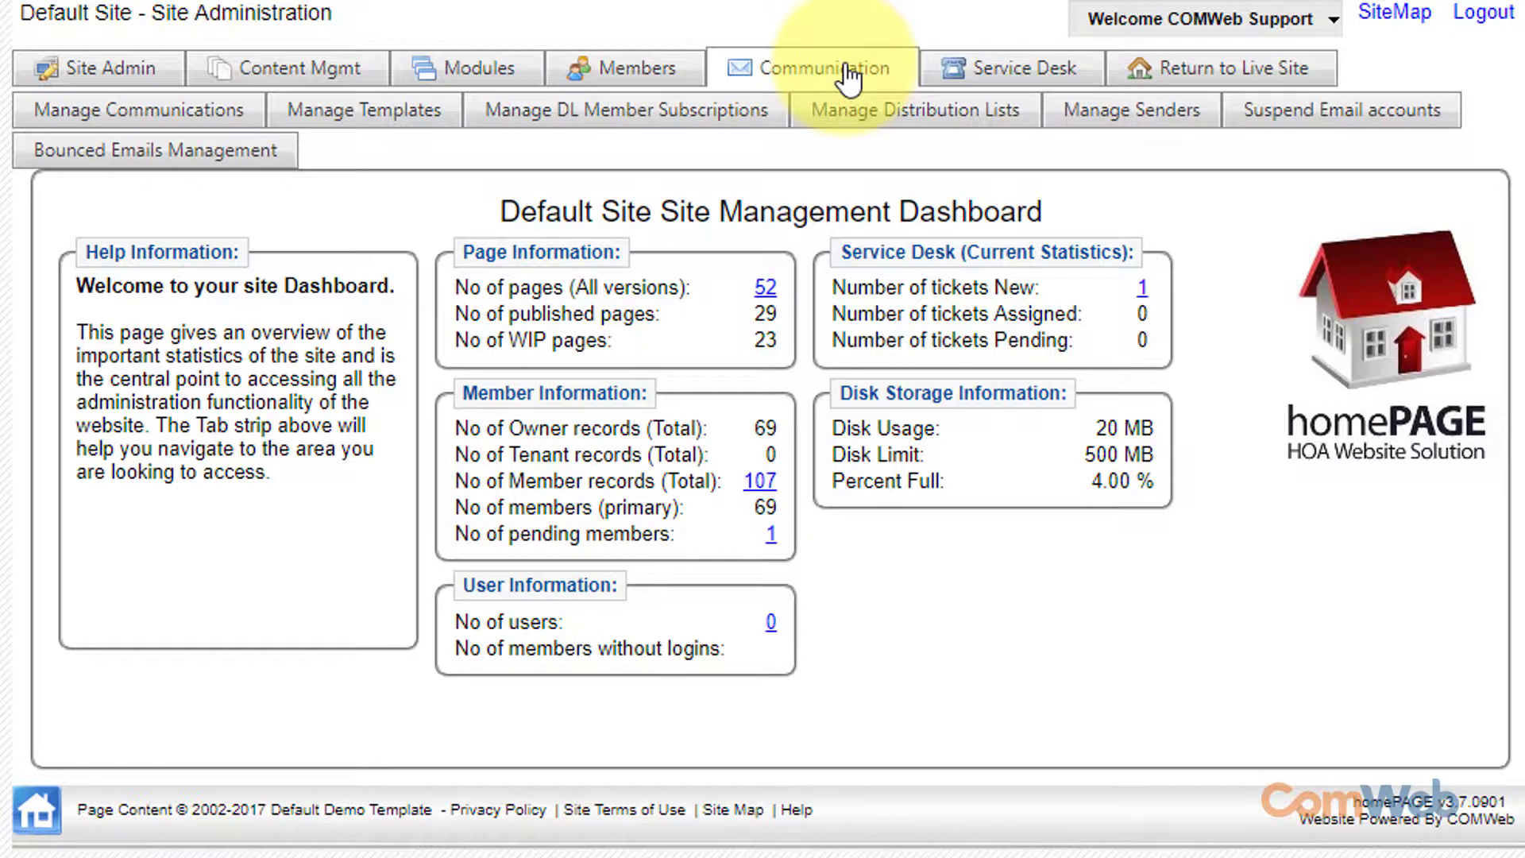
click(673, 76)
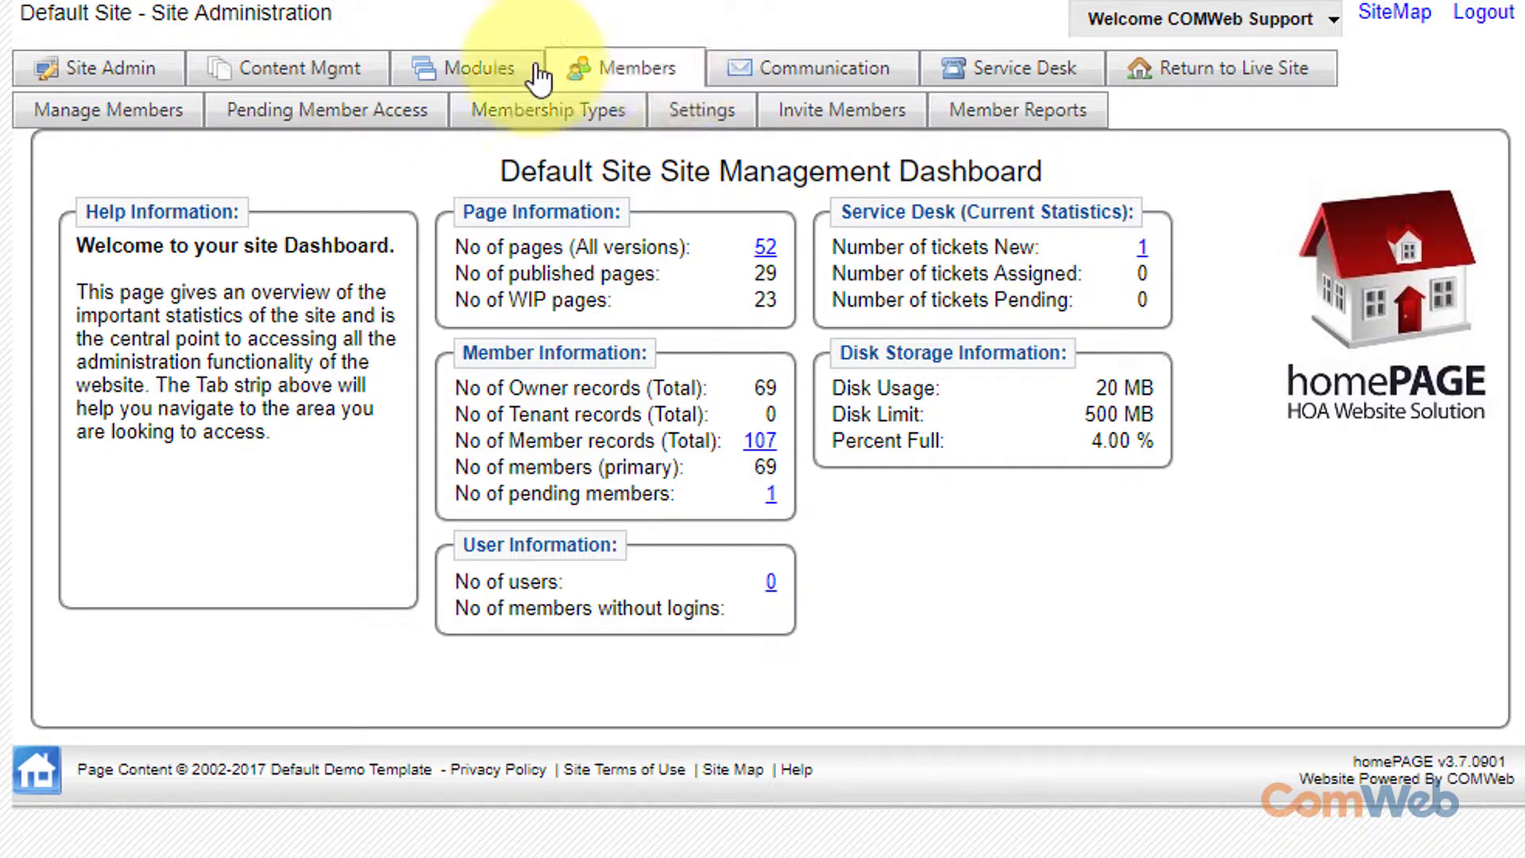
View the Announcement module, and in the Events module show the events of all calendars and the recurring events calendar.
click(505, 75)
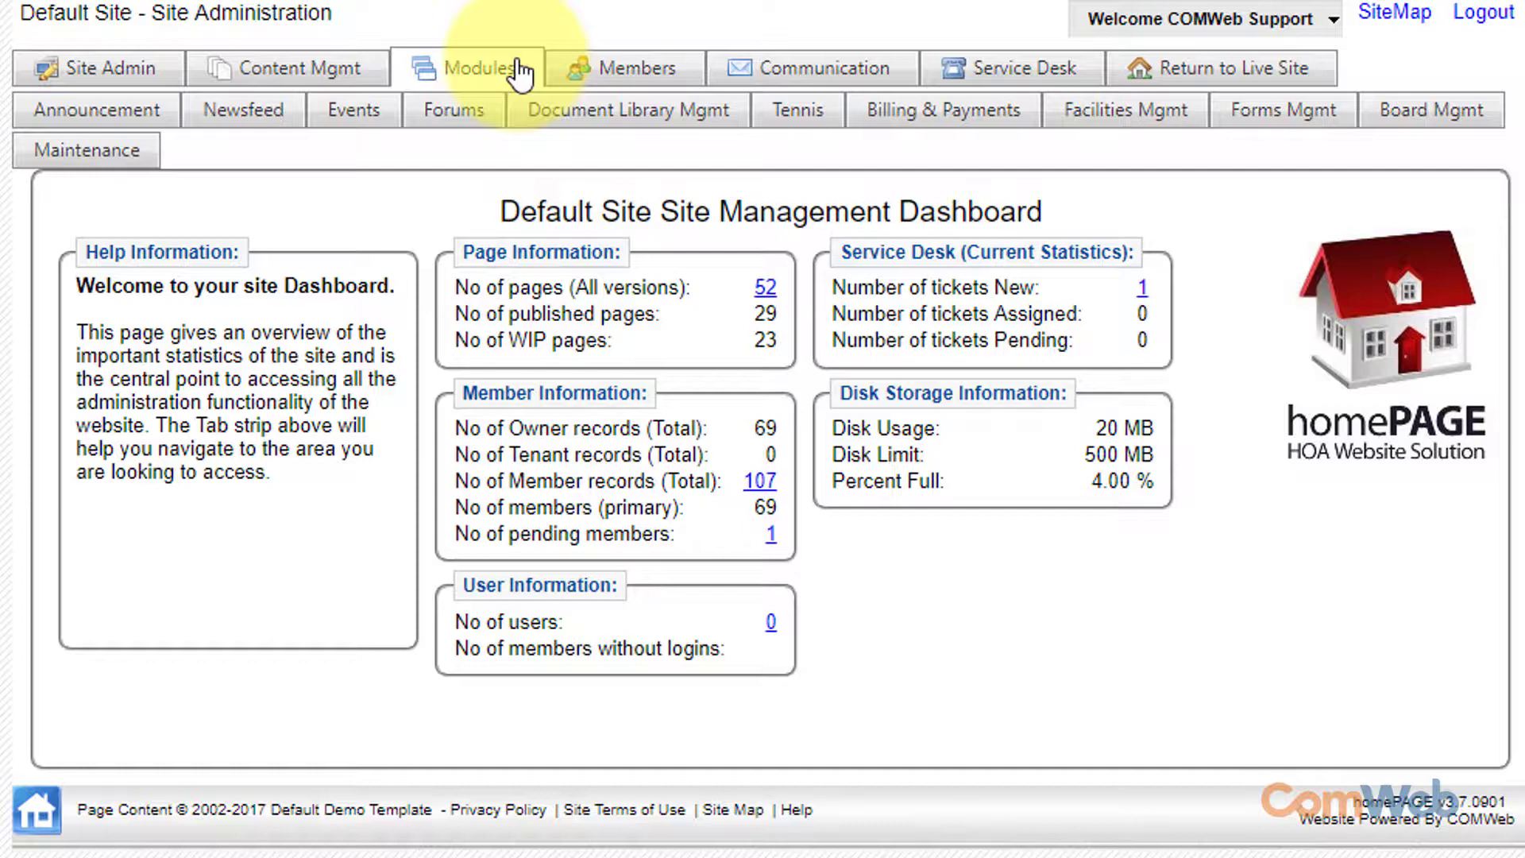
click(169, 111)
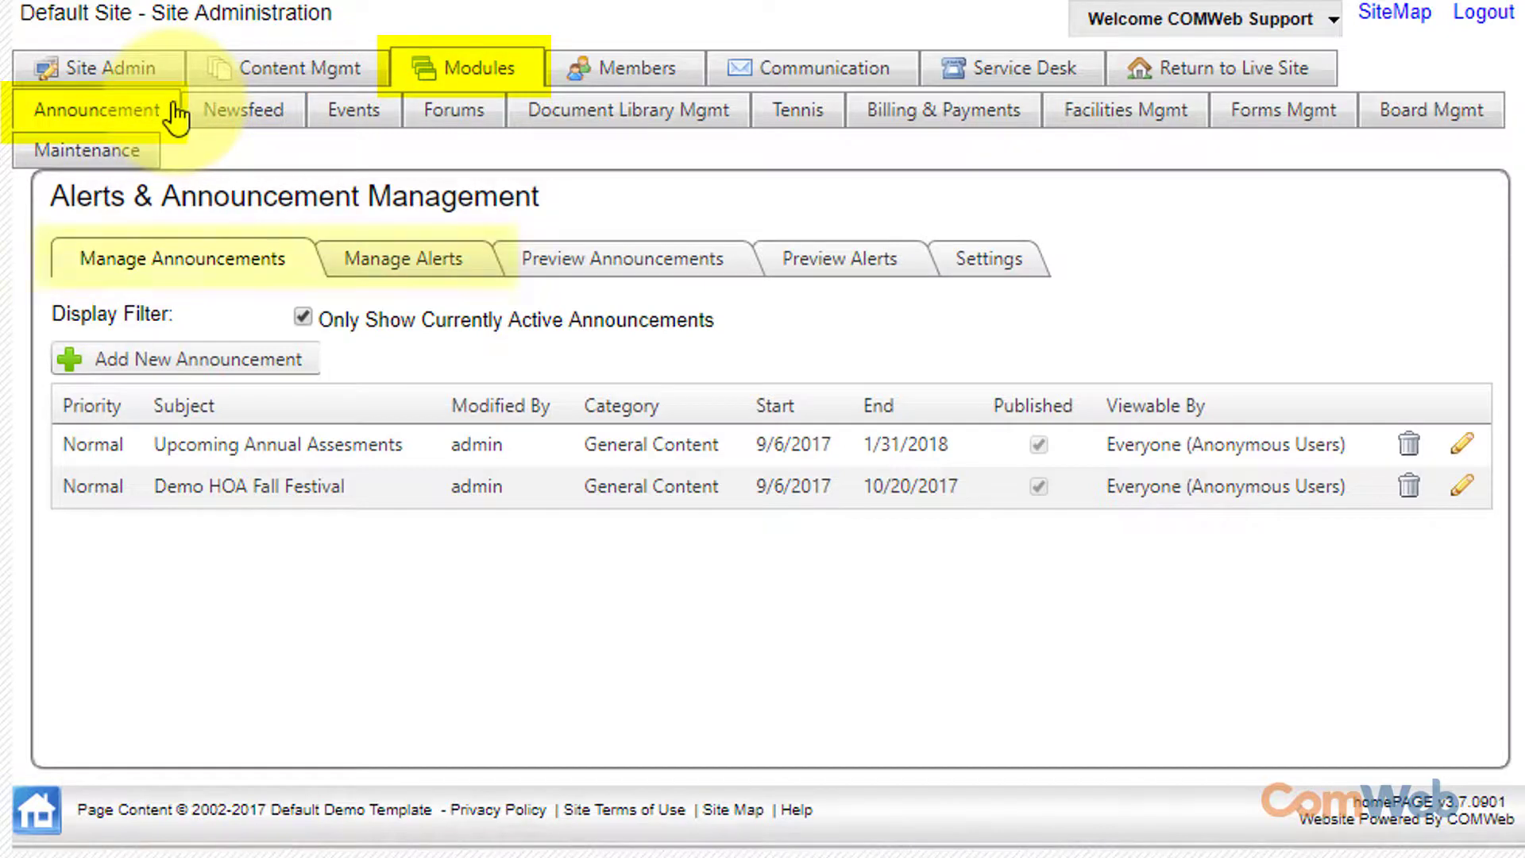
click(387, 118)
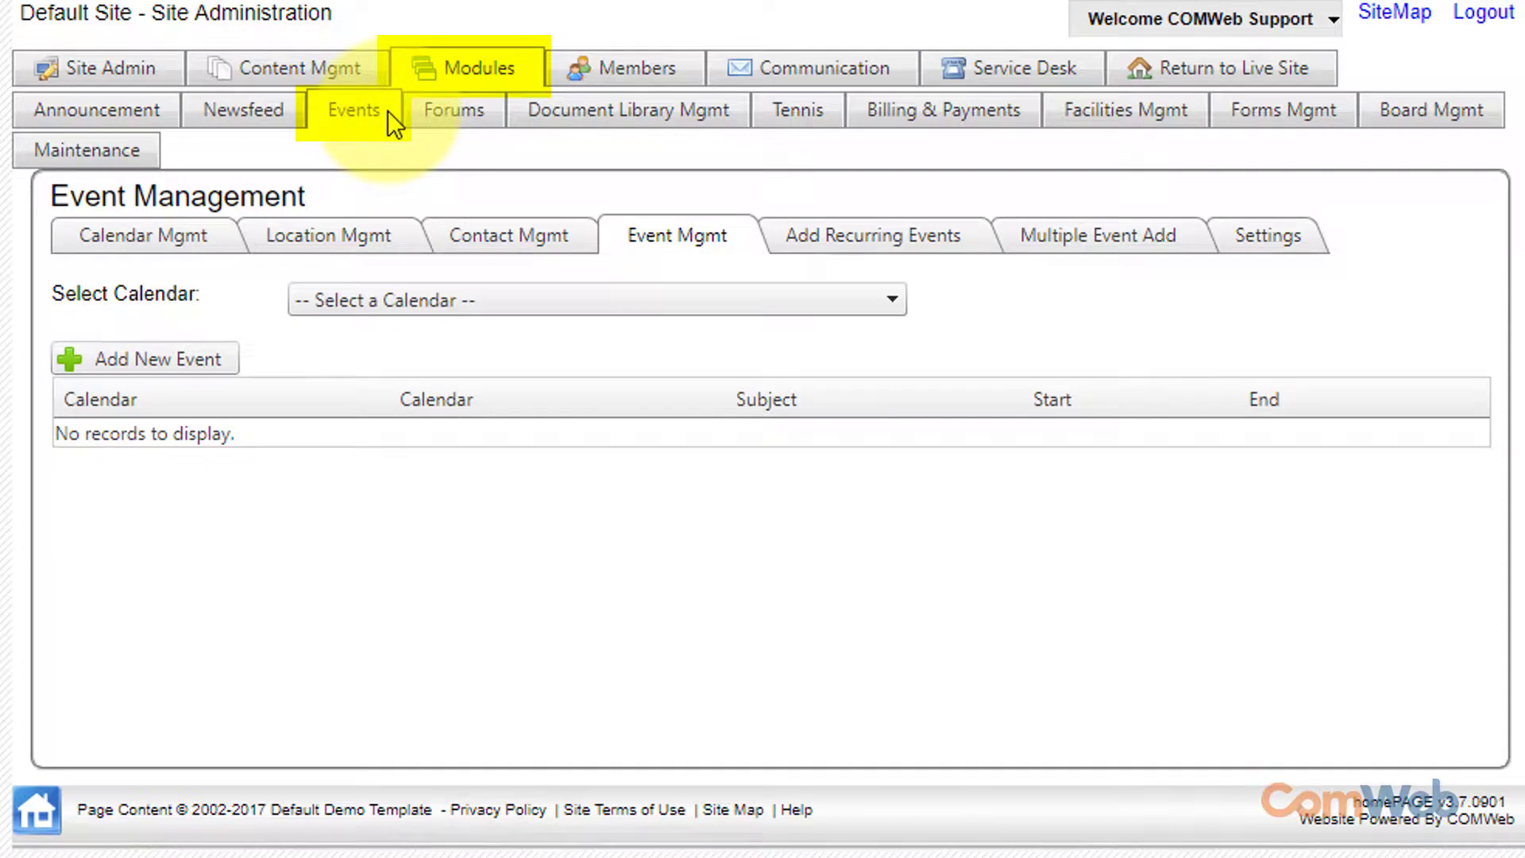
click(888, 301)
click(869, 364)
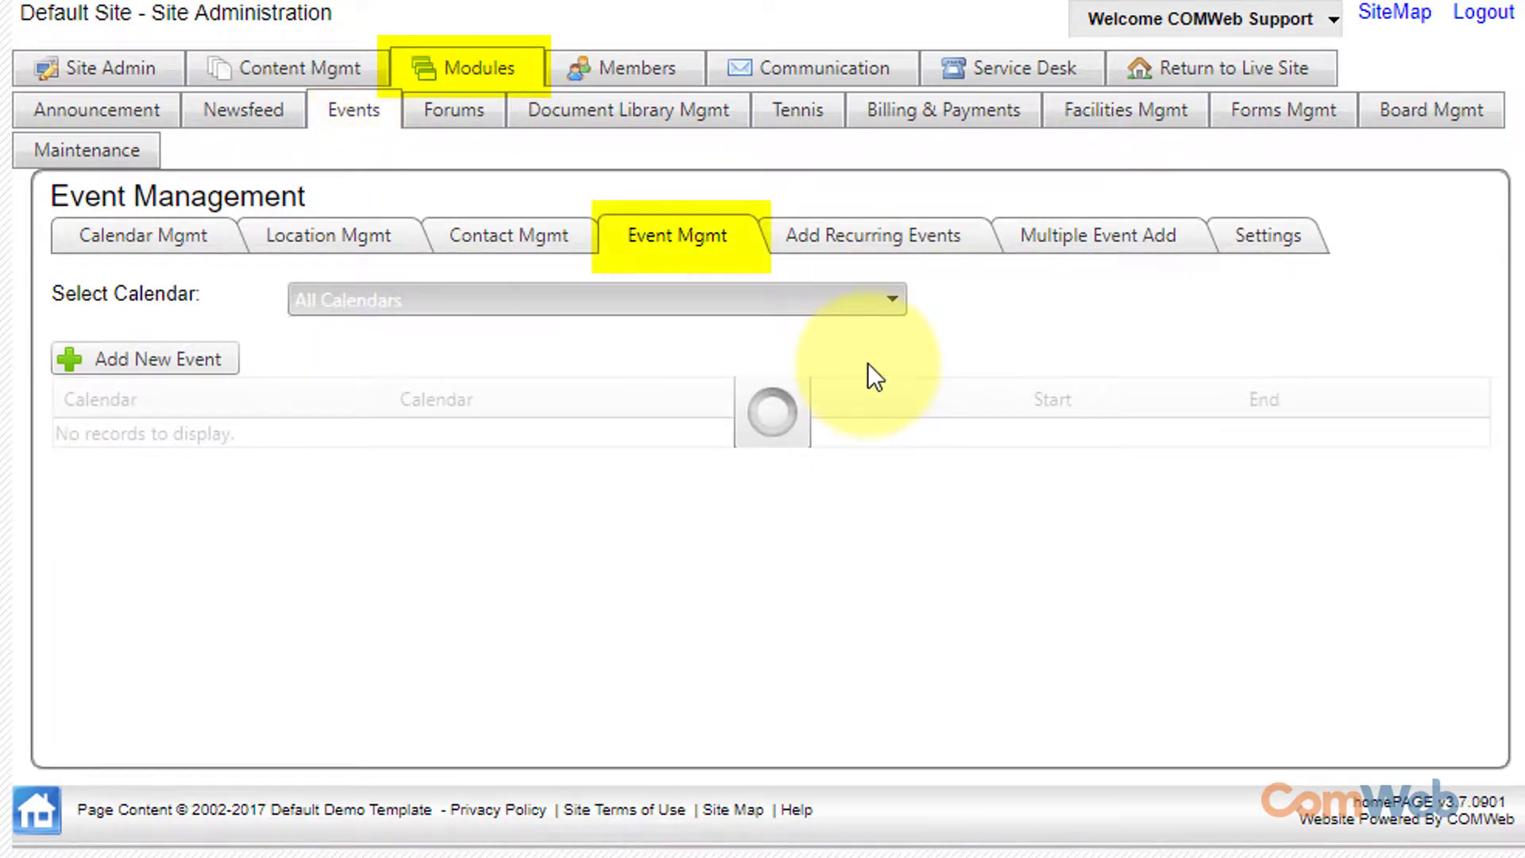
click(981, 230)
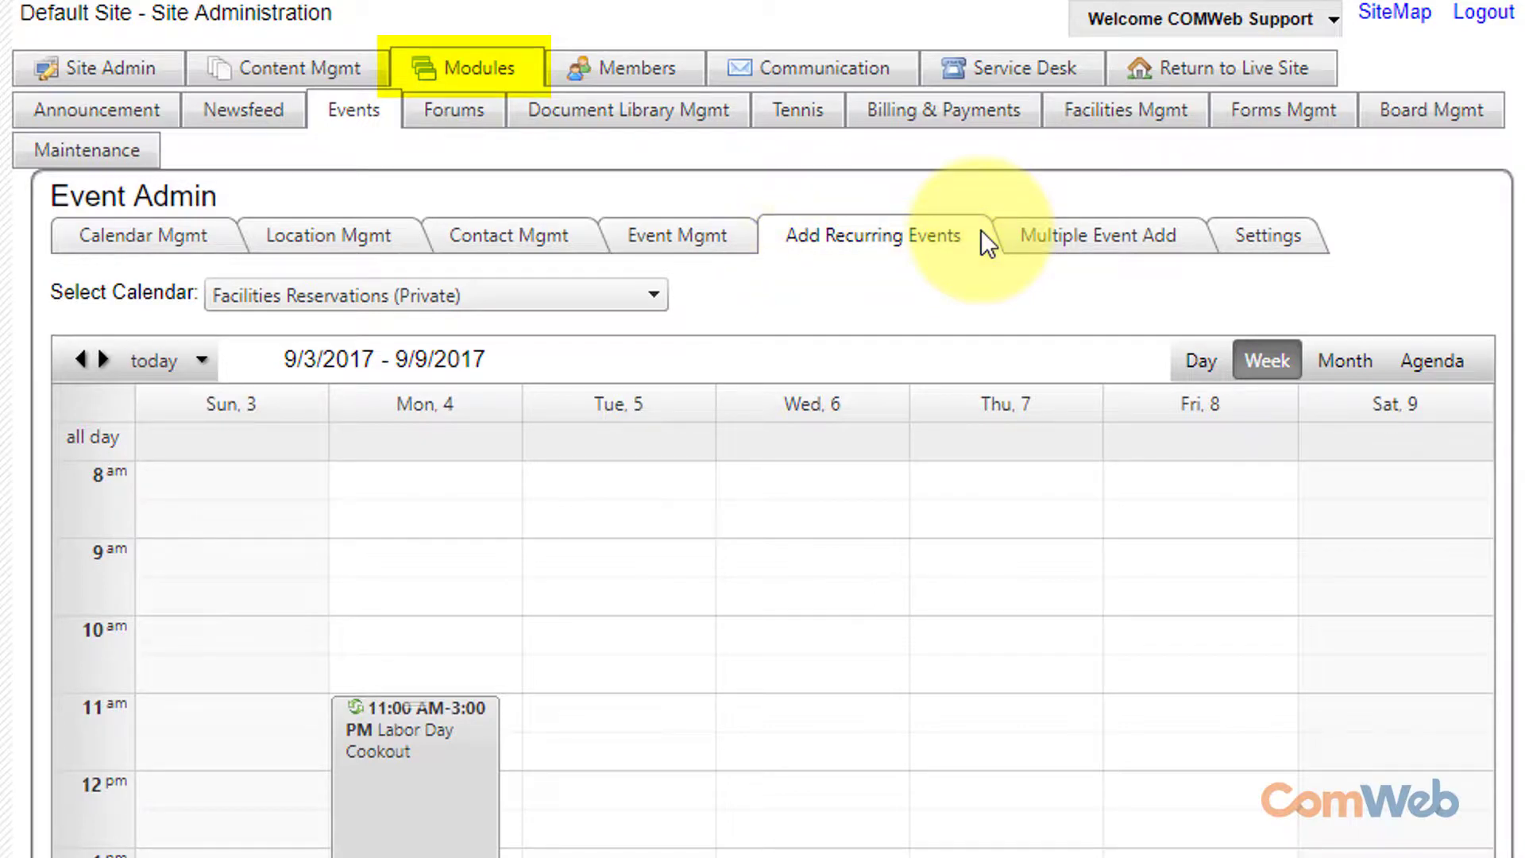
View the management options for facilities reservations and for tennis reservations.
click(1196, 110)
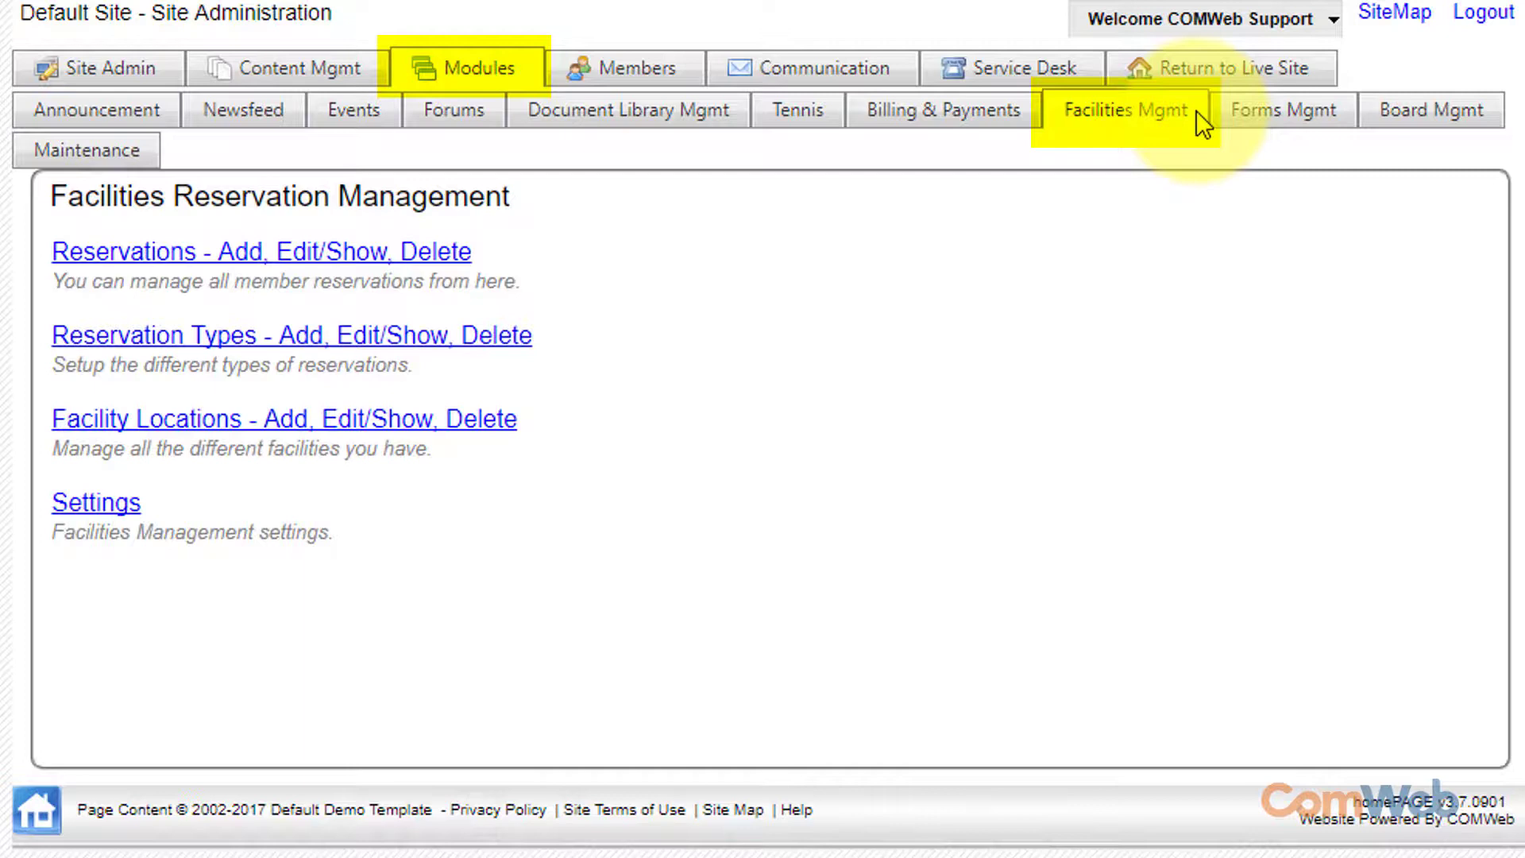
click(829, 111)
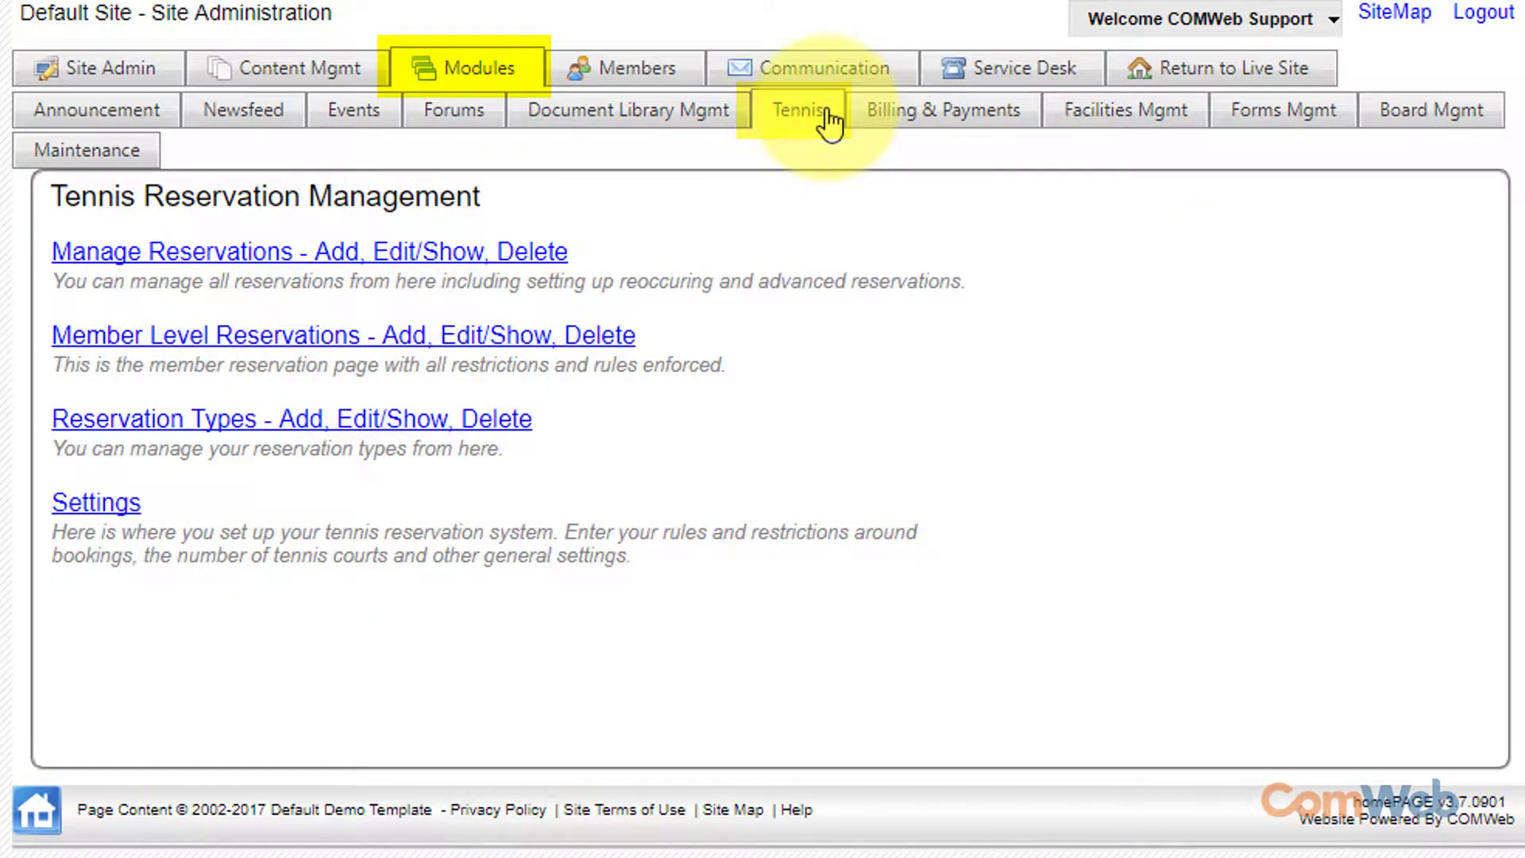
Open the Document Library List, and reach the same list from the live site through the Document Admin shortcut.
click(735, 119)
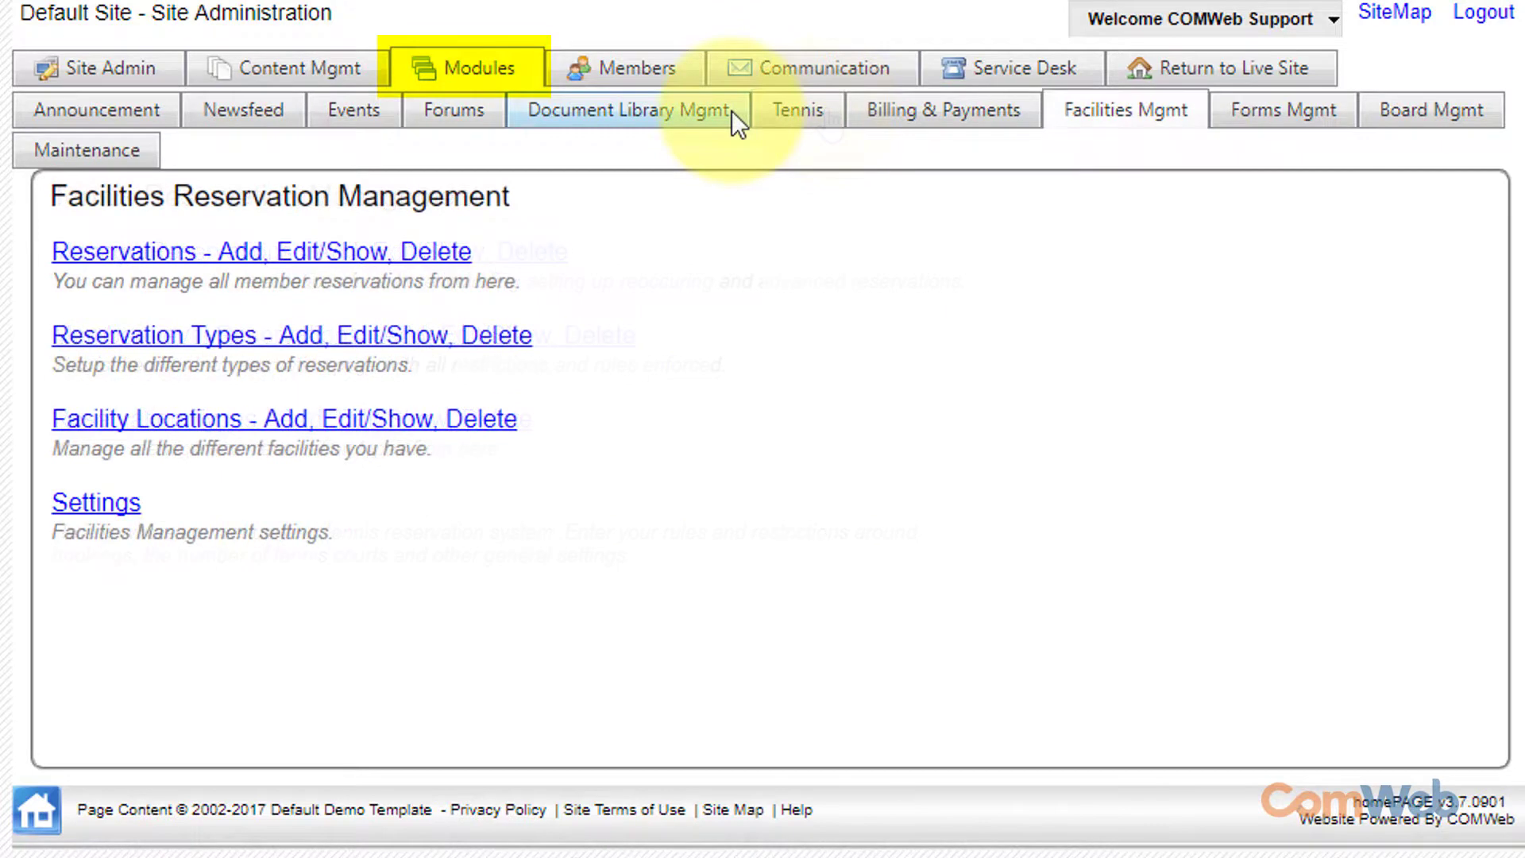
click(732, 113)
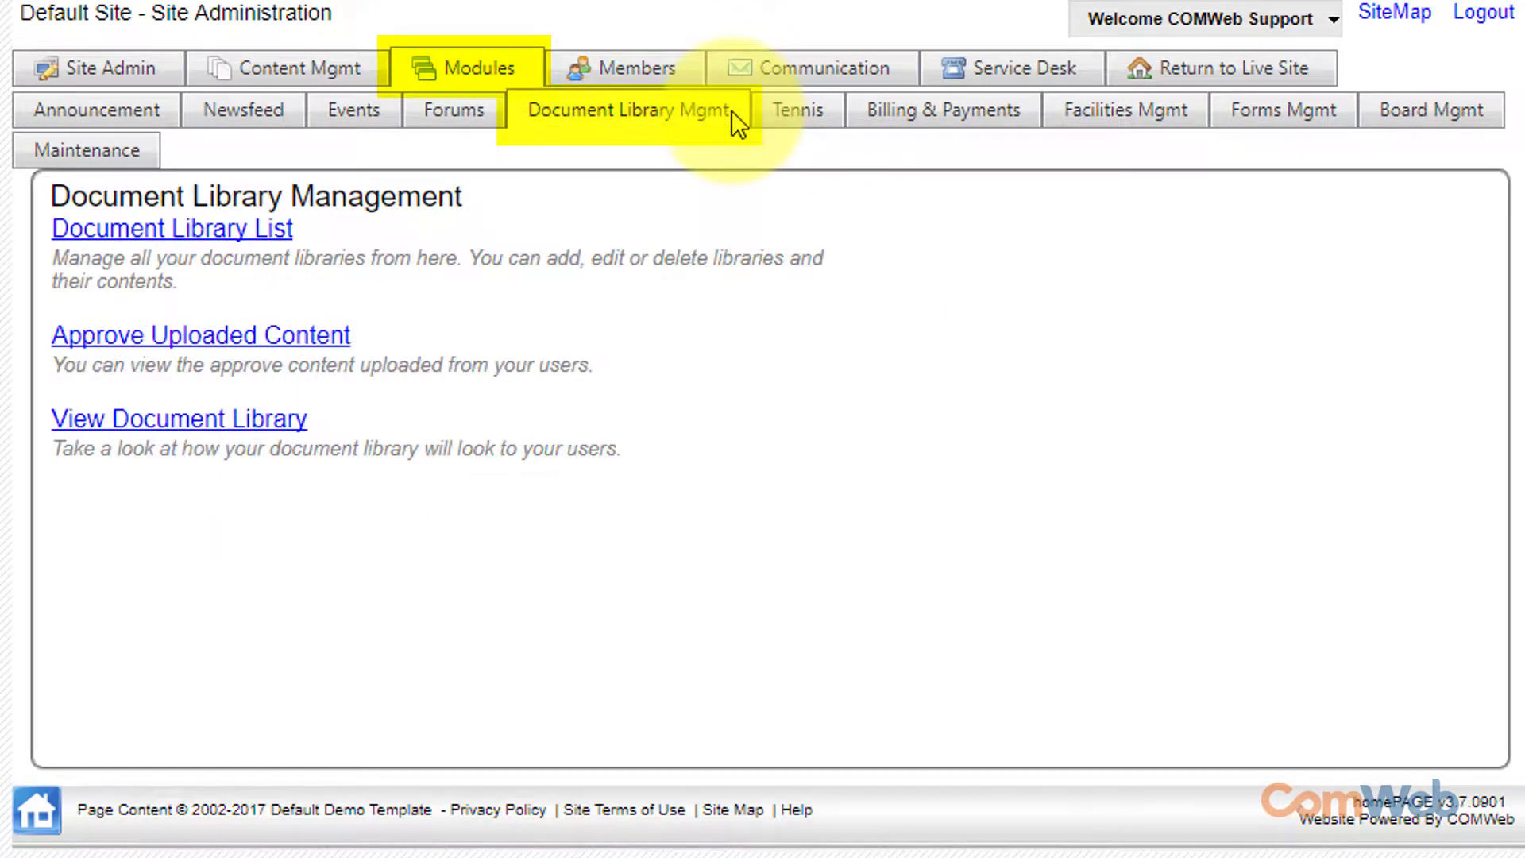
click(263, 228)
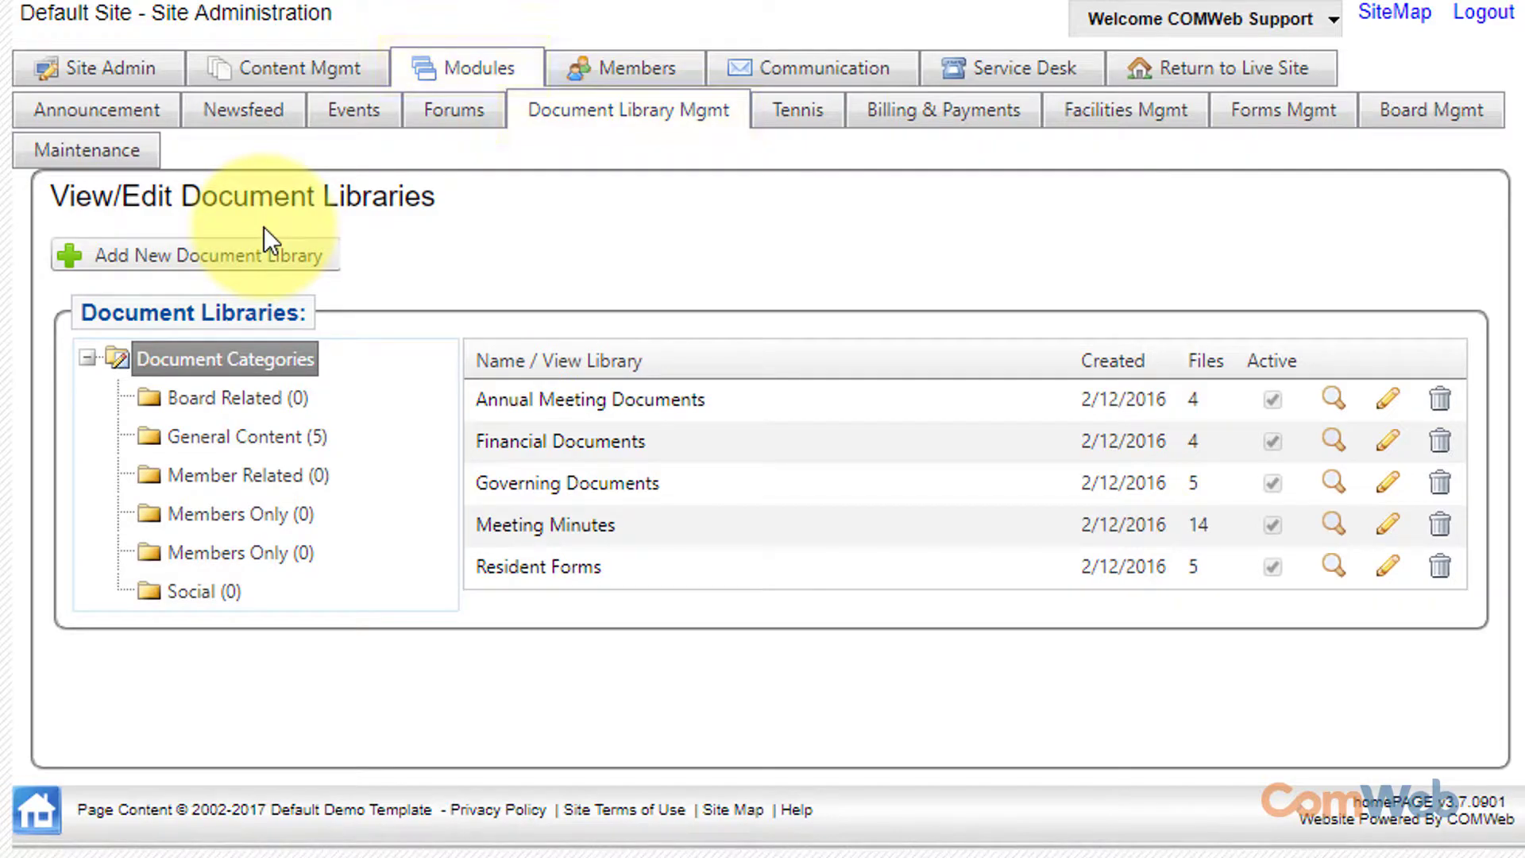
click(1292, 243)
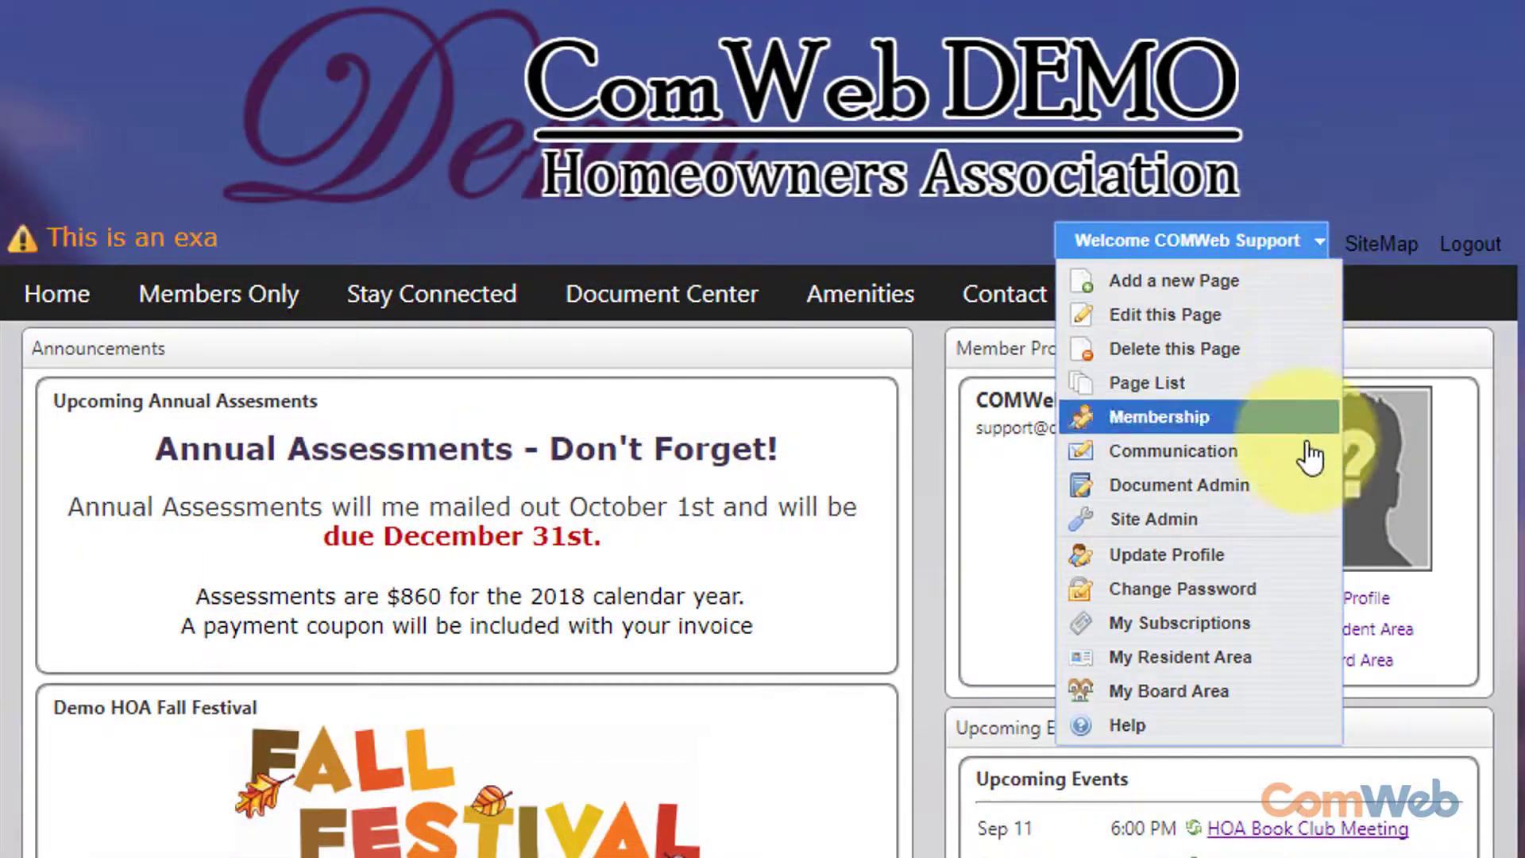
click(1294, 493)
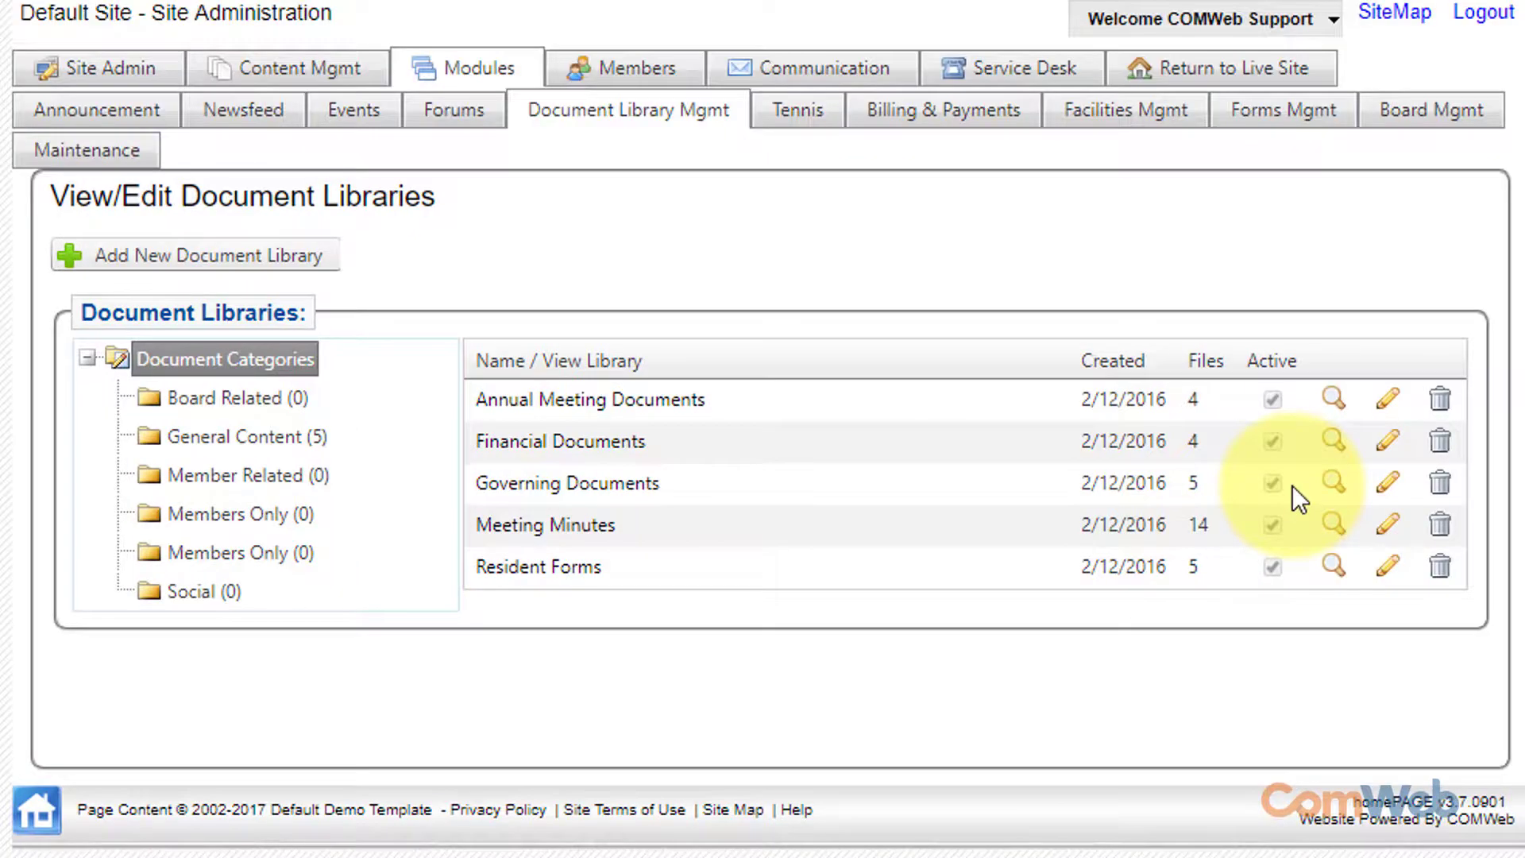
Open the Forms List in Forms Management.
click(1338, 109)
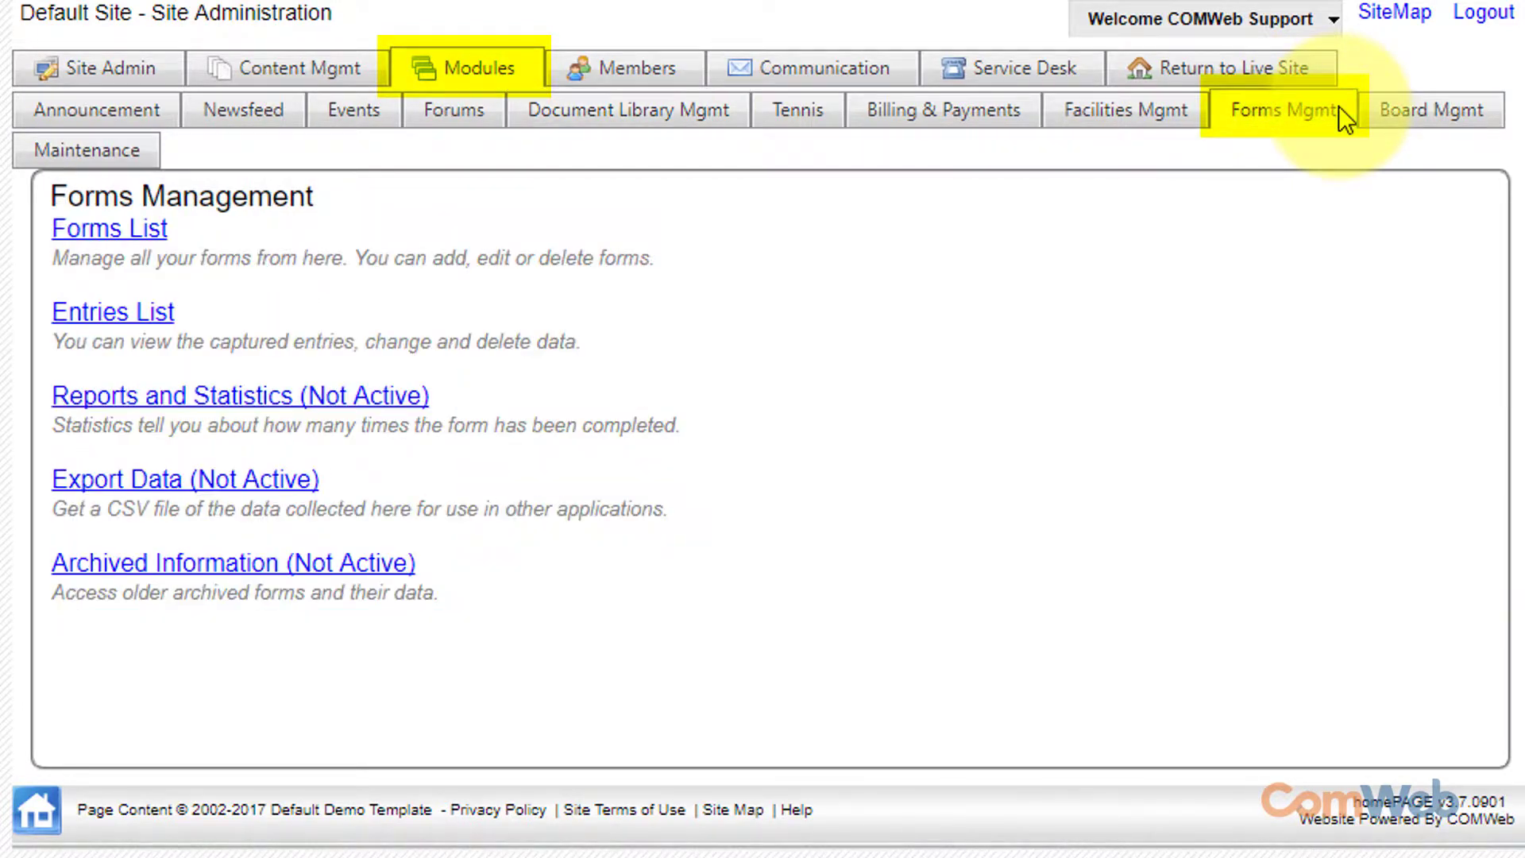
click(150, 227)
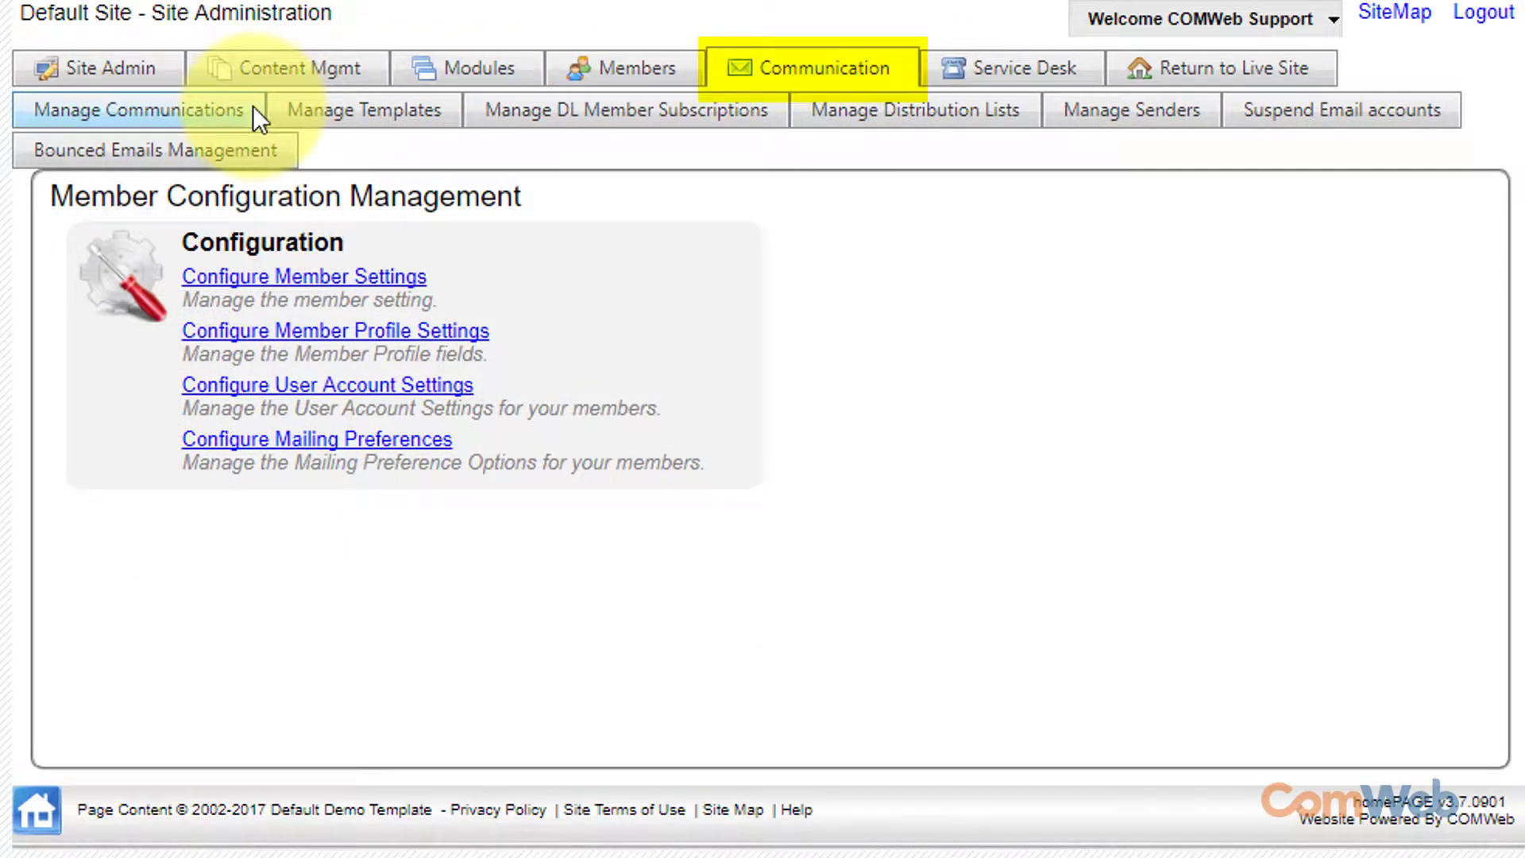
Open Manage Communications, and reach it again from the live site through the Communication shortcut.
click(253, 108)
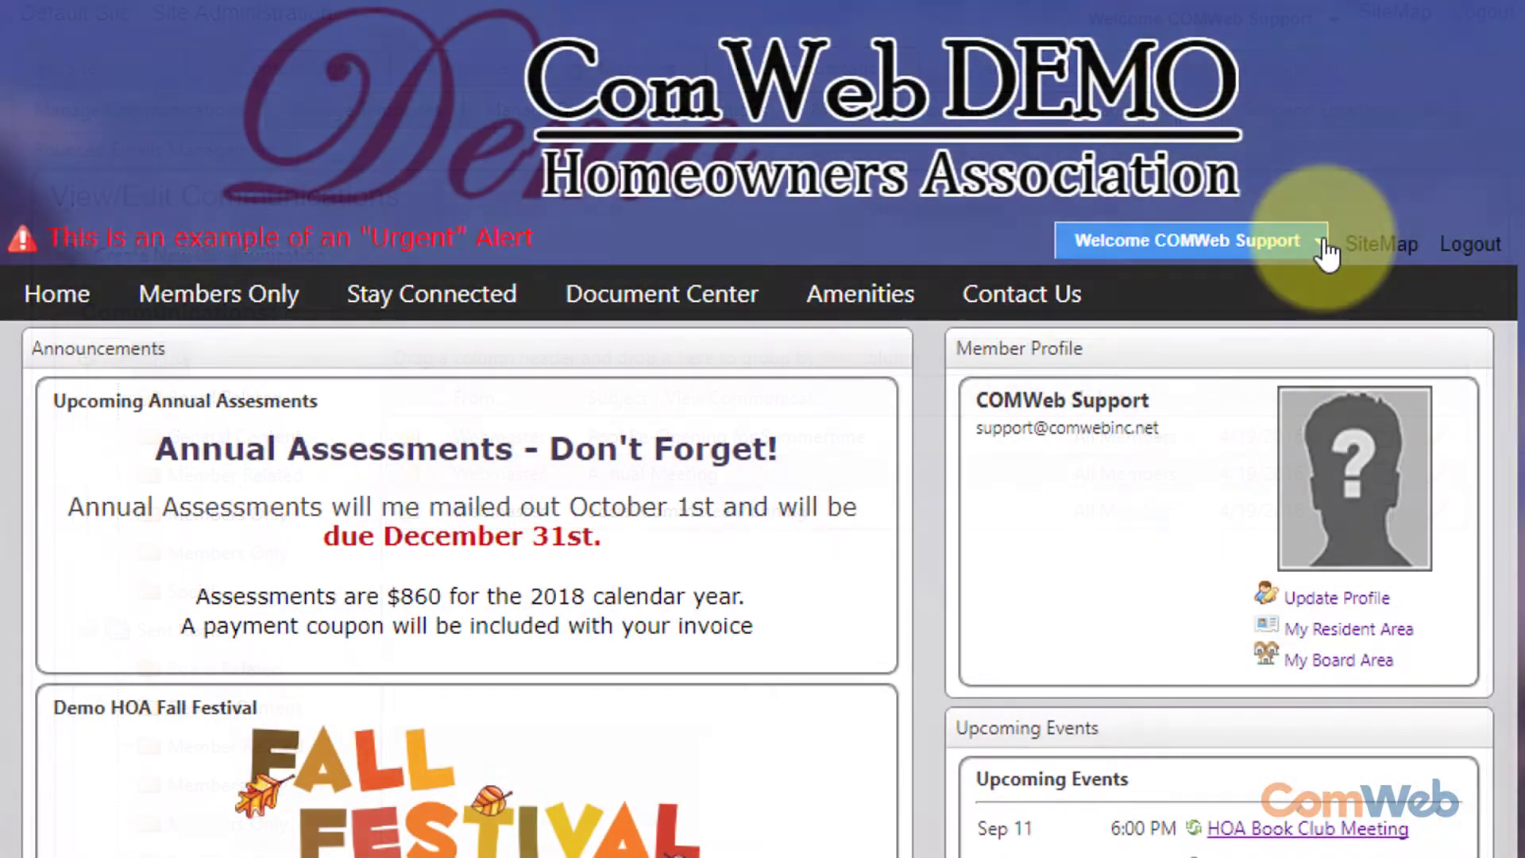
click(1321, 238)
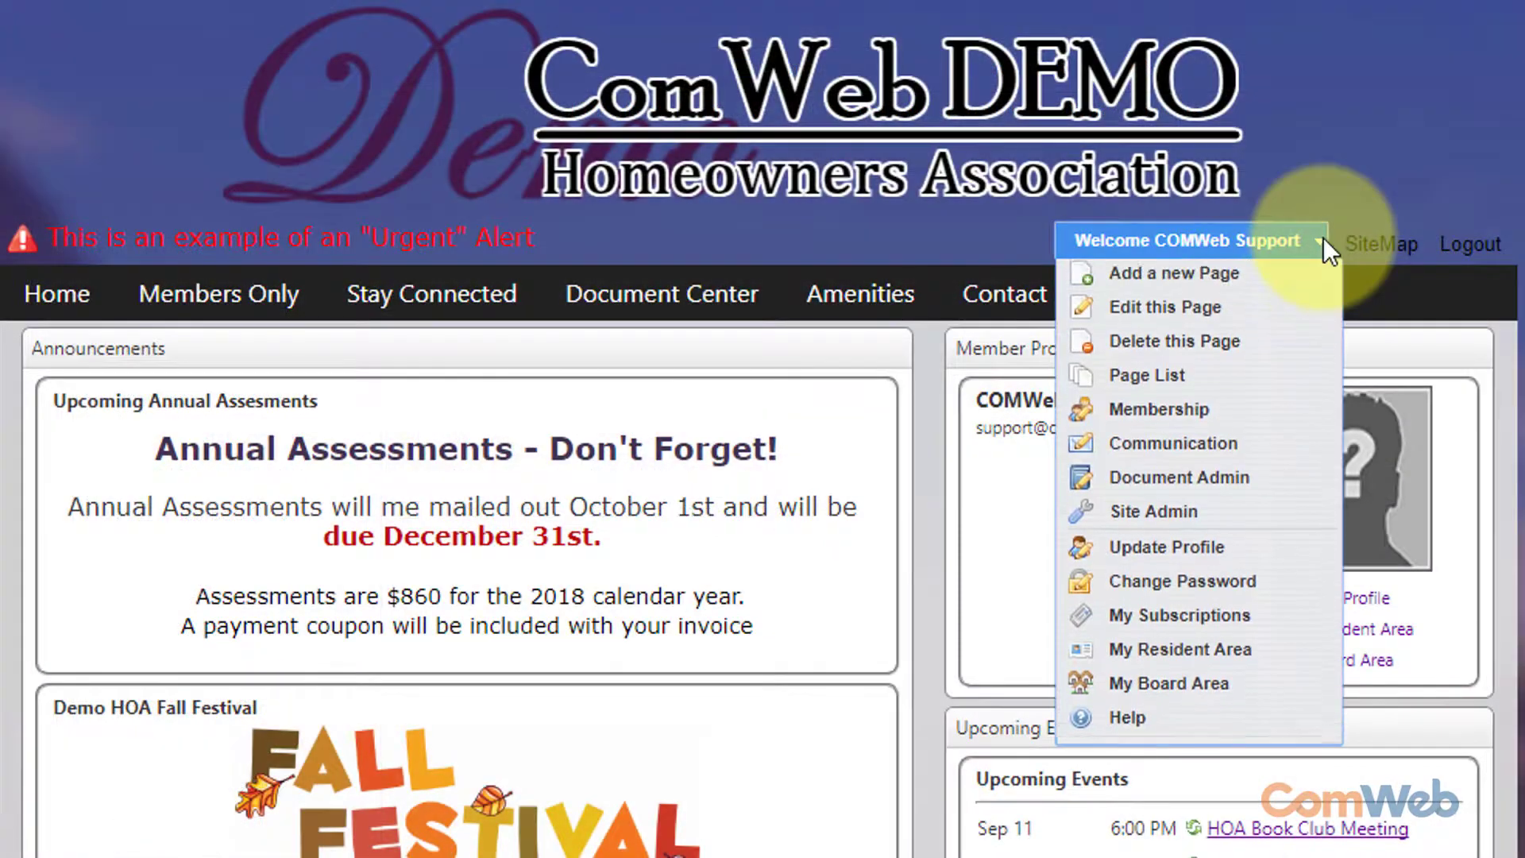
click(1311, 462)
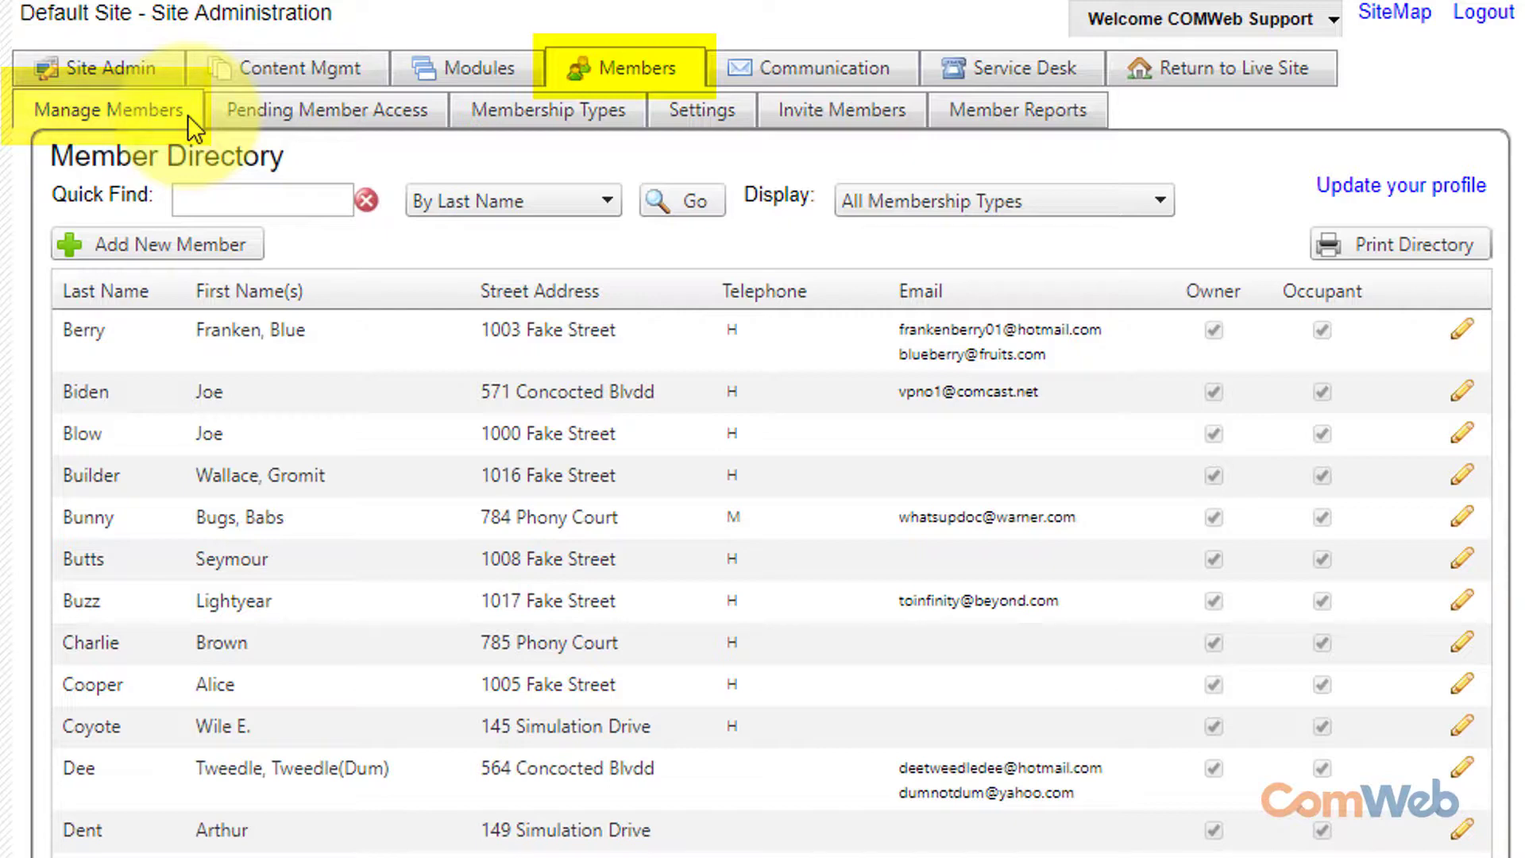
Review pending member access and the member invitation options, and use the Membership shortcut from the live site.
click(440, 114)
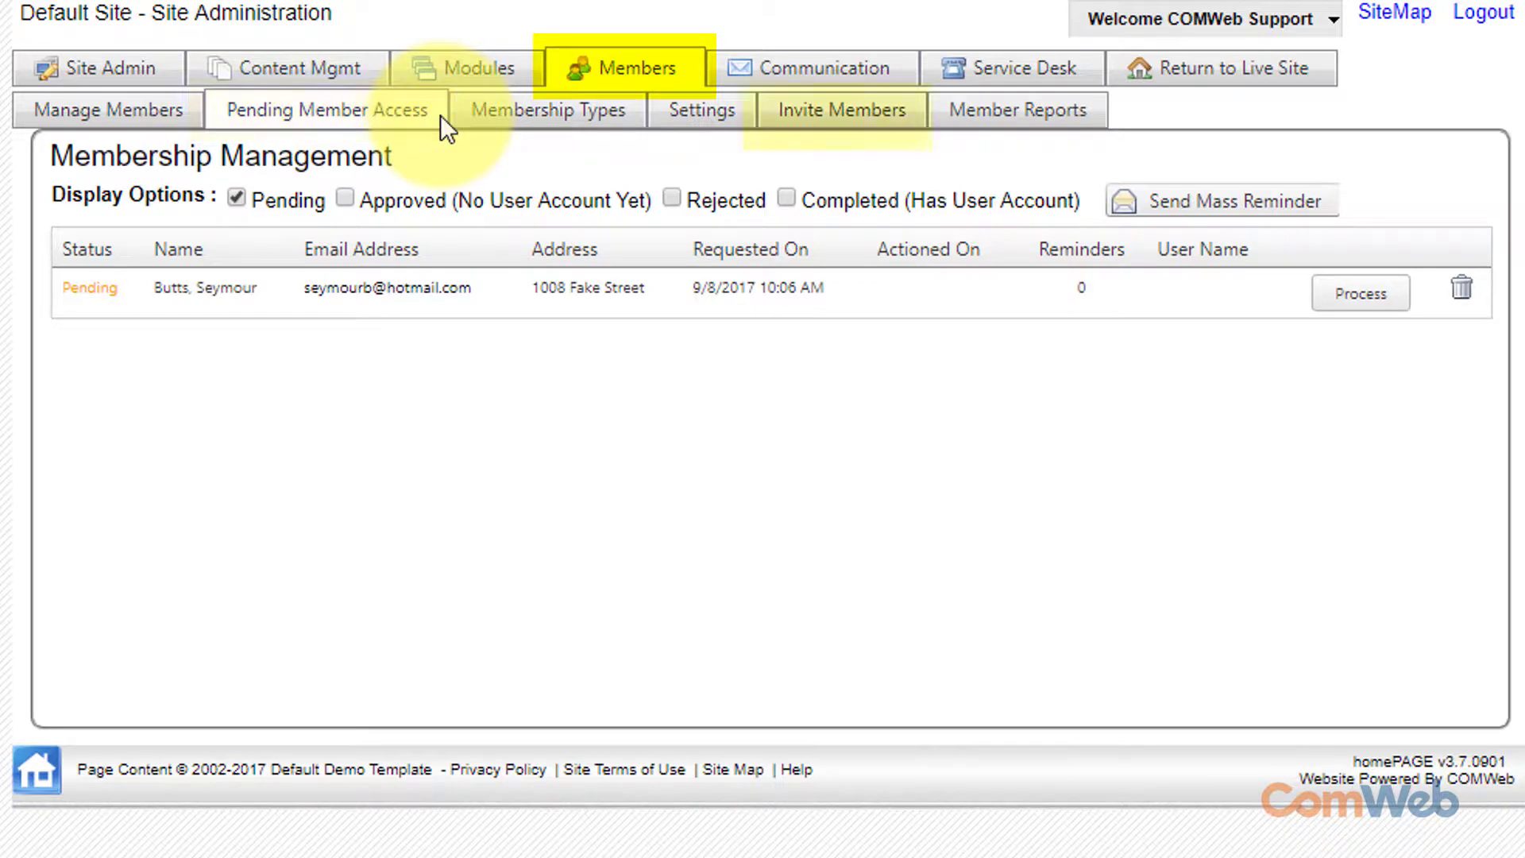
click(917, 112)
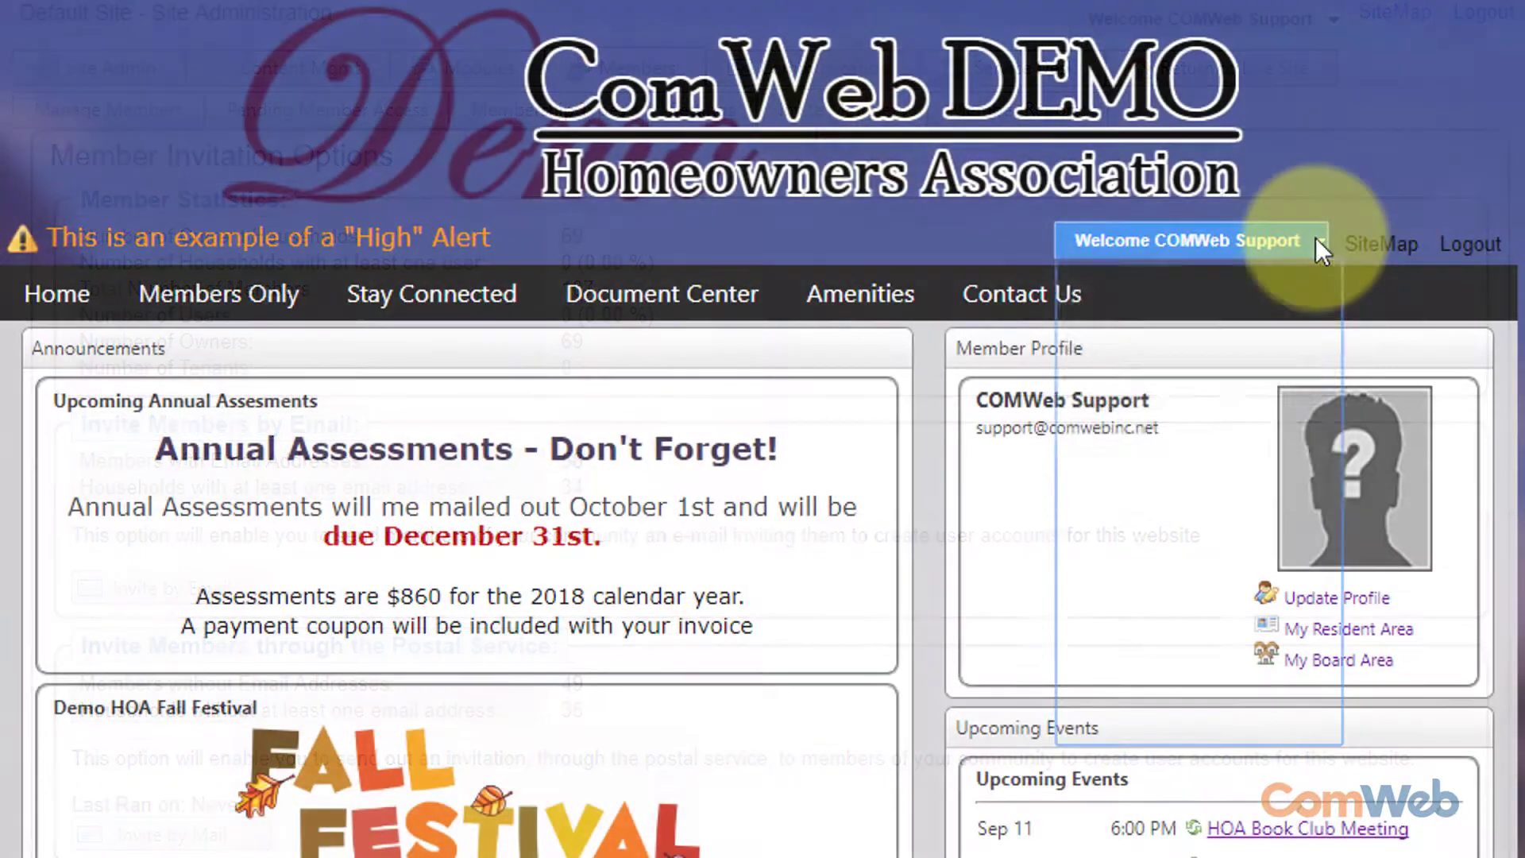
click(1315, 238)
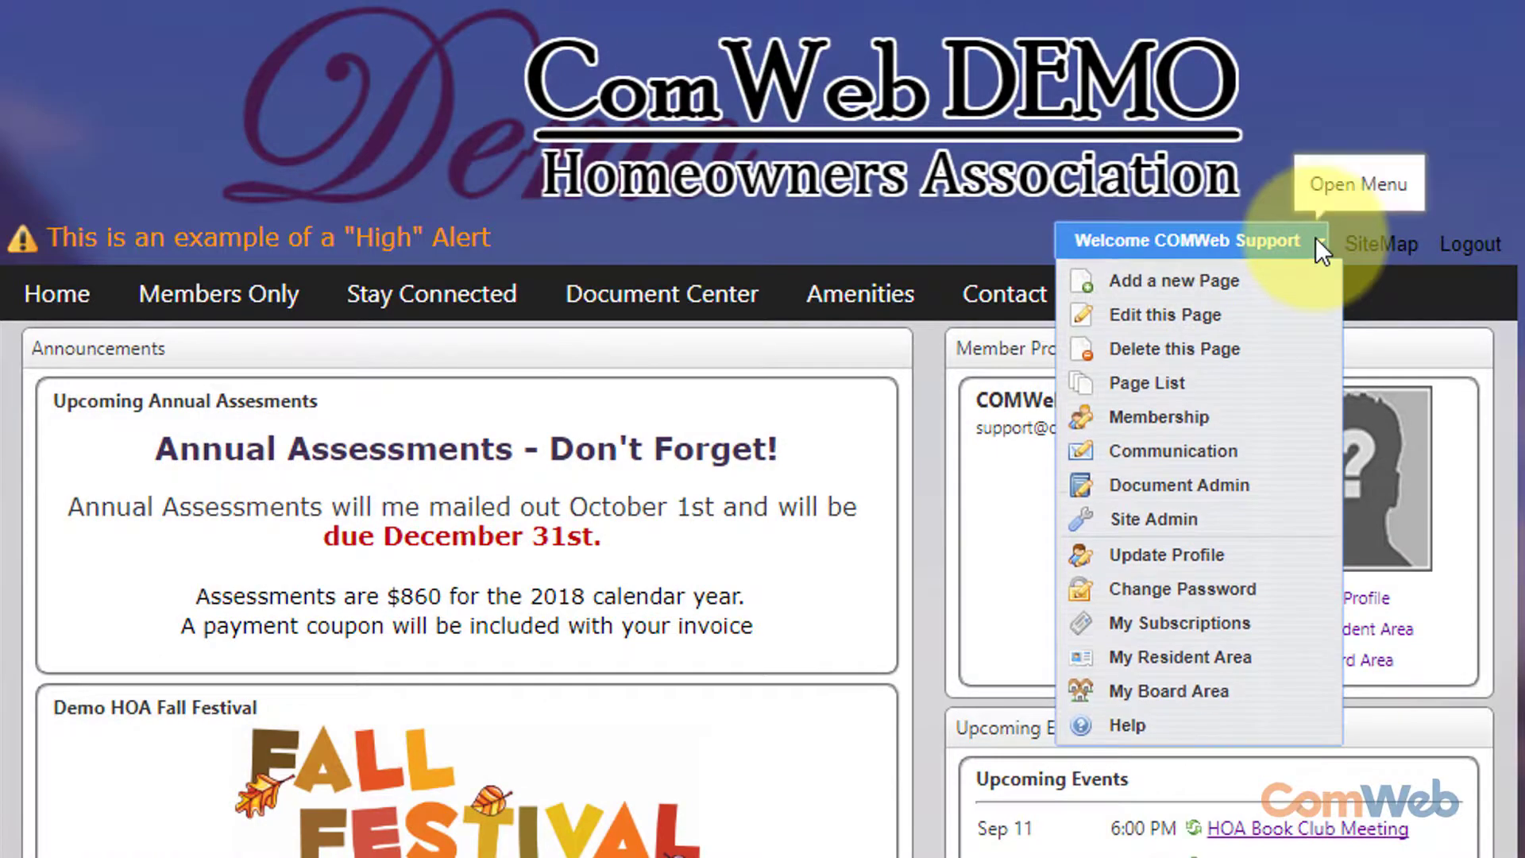
click(1307, 417)
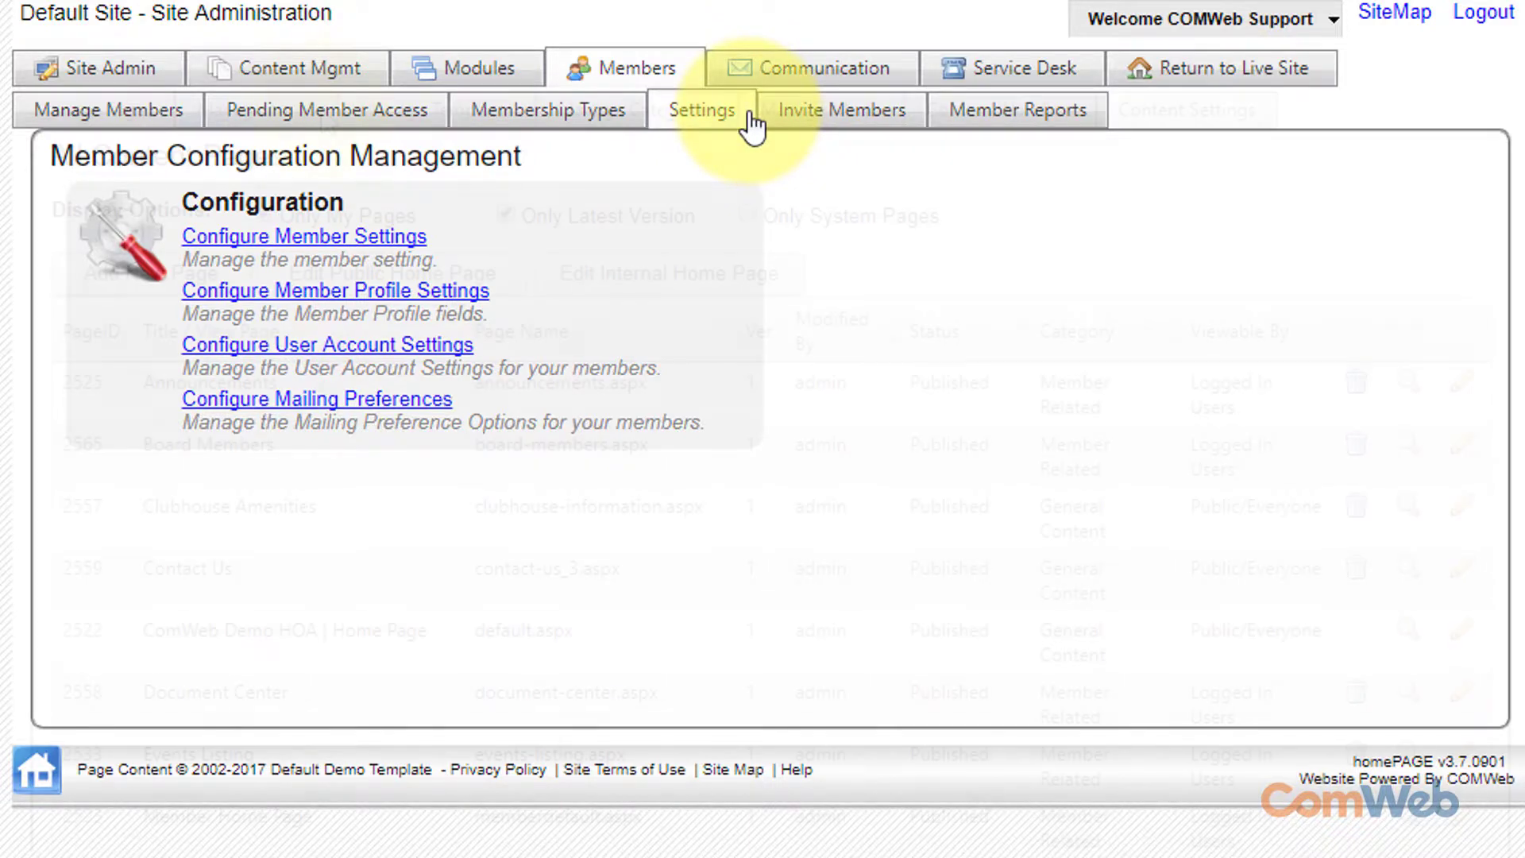
View the site's menu maintenance and page management, and open the Page List through its live-site shortcut.
click(322, 111)
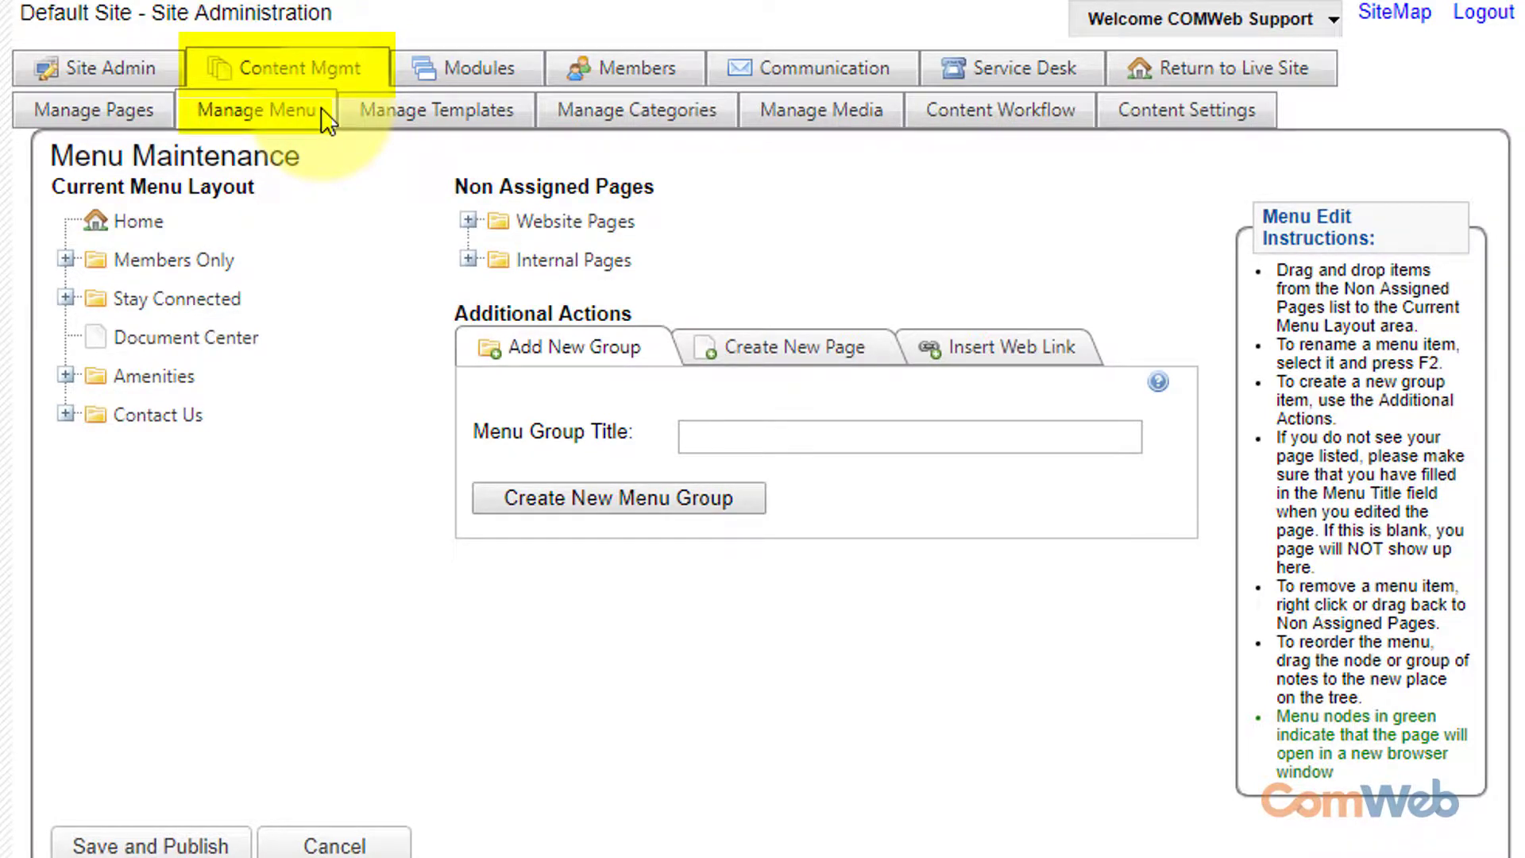
click(151, 110)
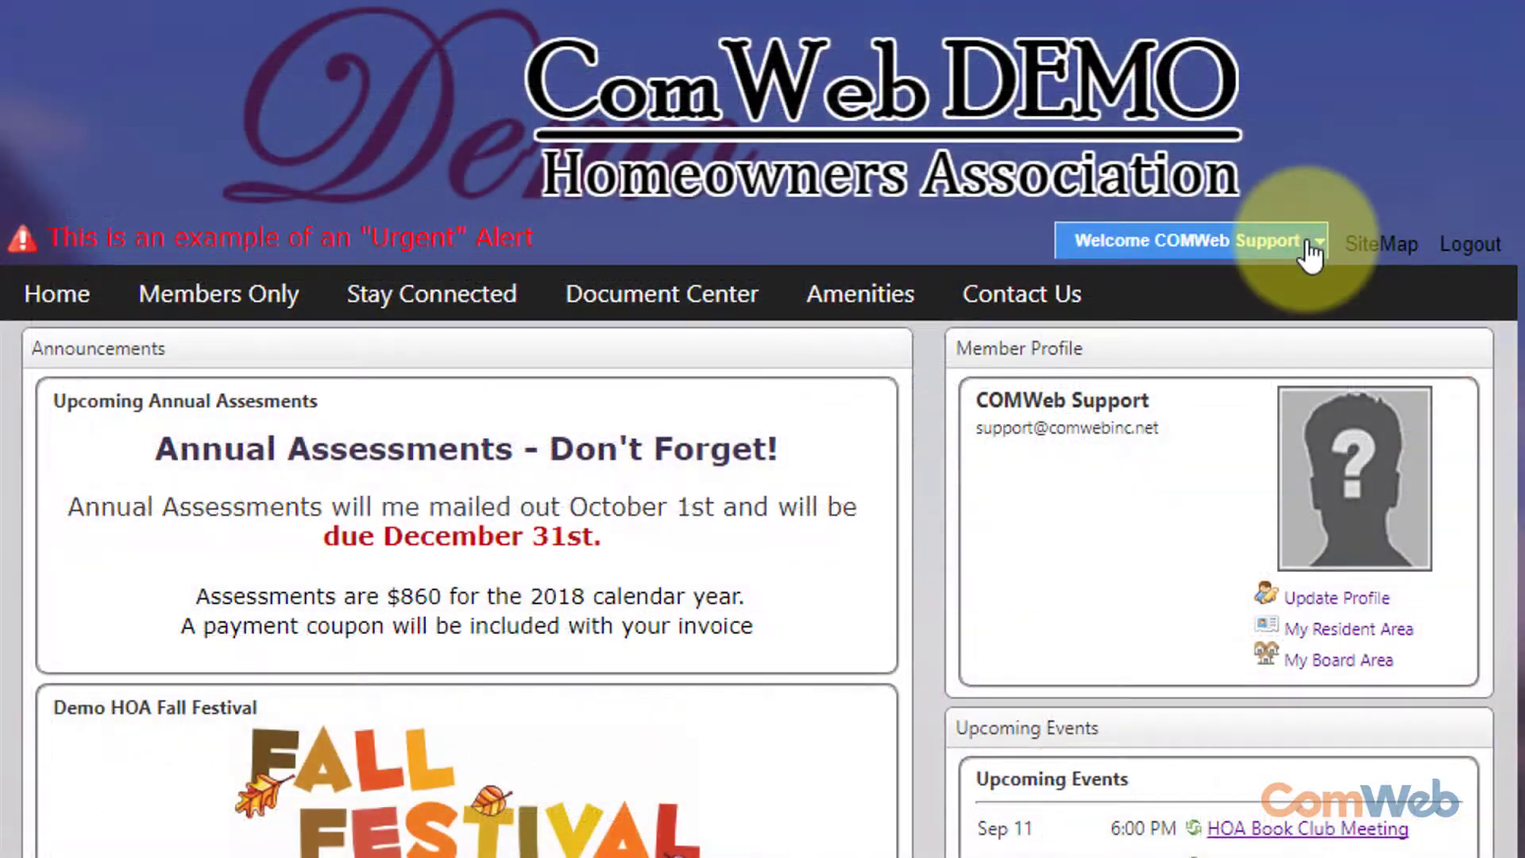
click(1311, 247)
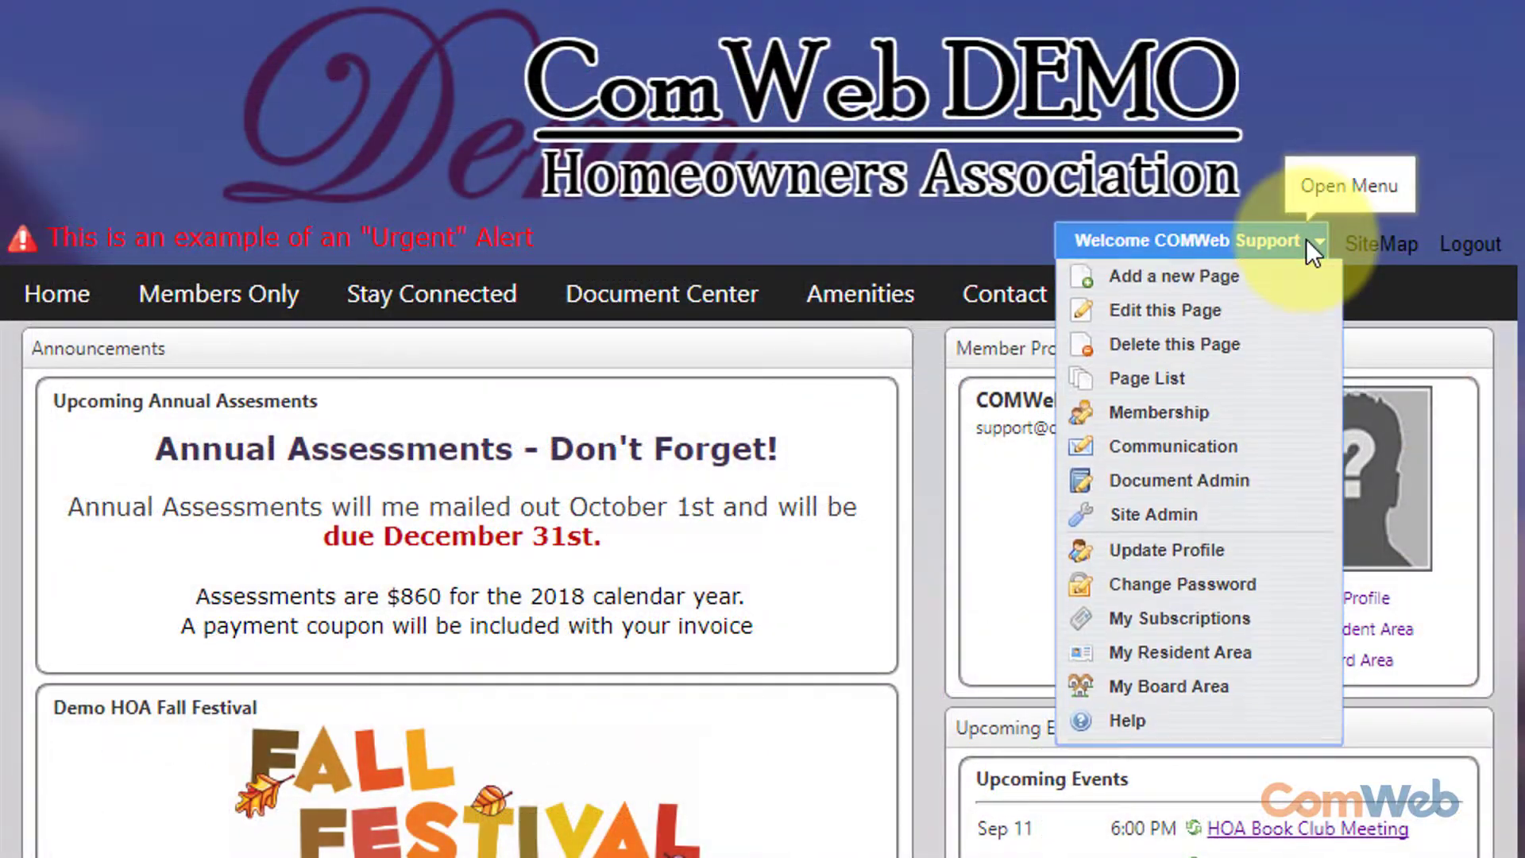
click(1293, 383)
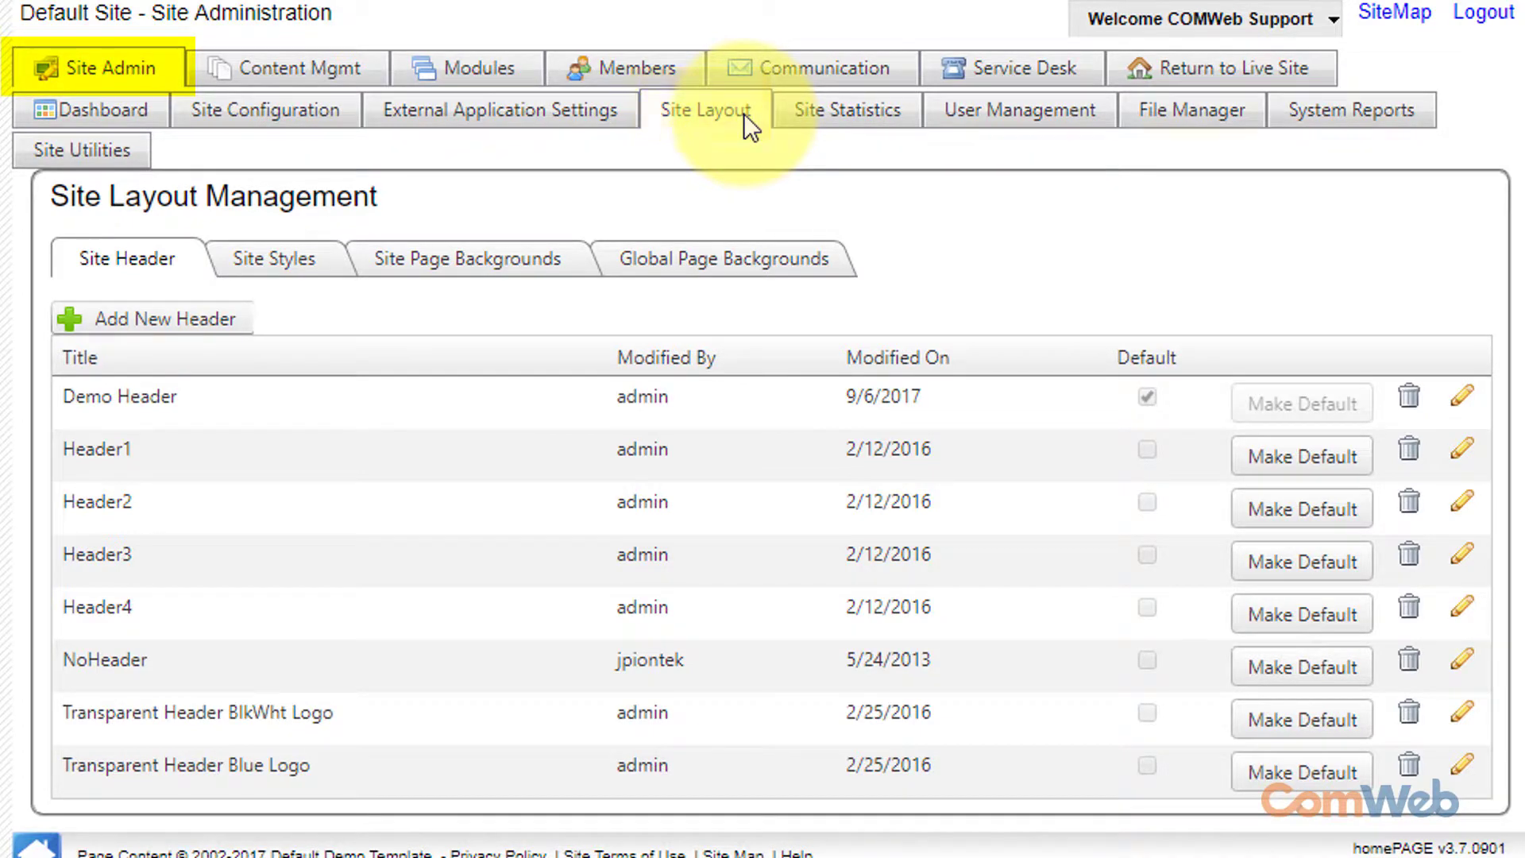
Browse the File Manager to the siteimages/Header folder, and return to the live site.
click(1254, 116)
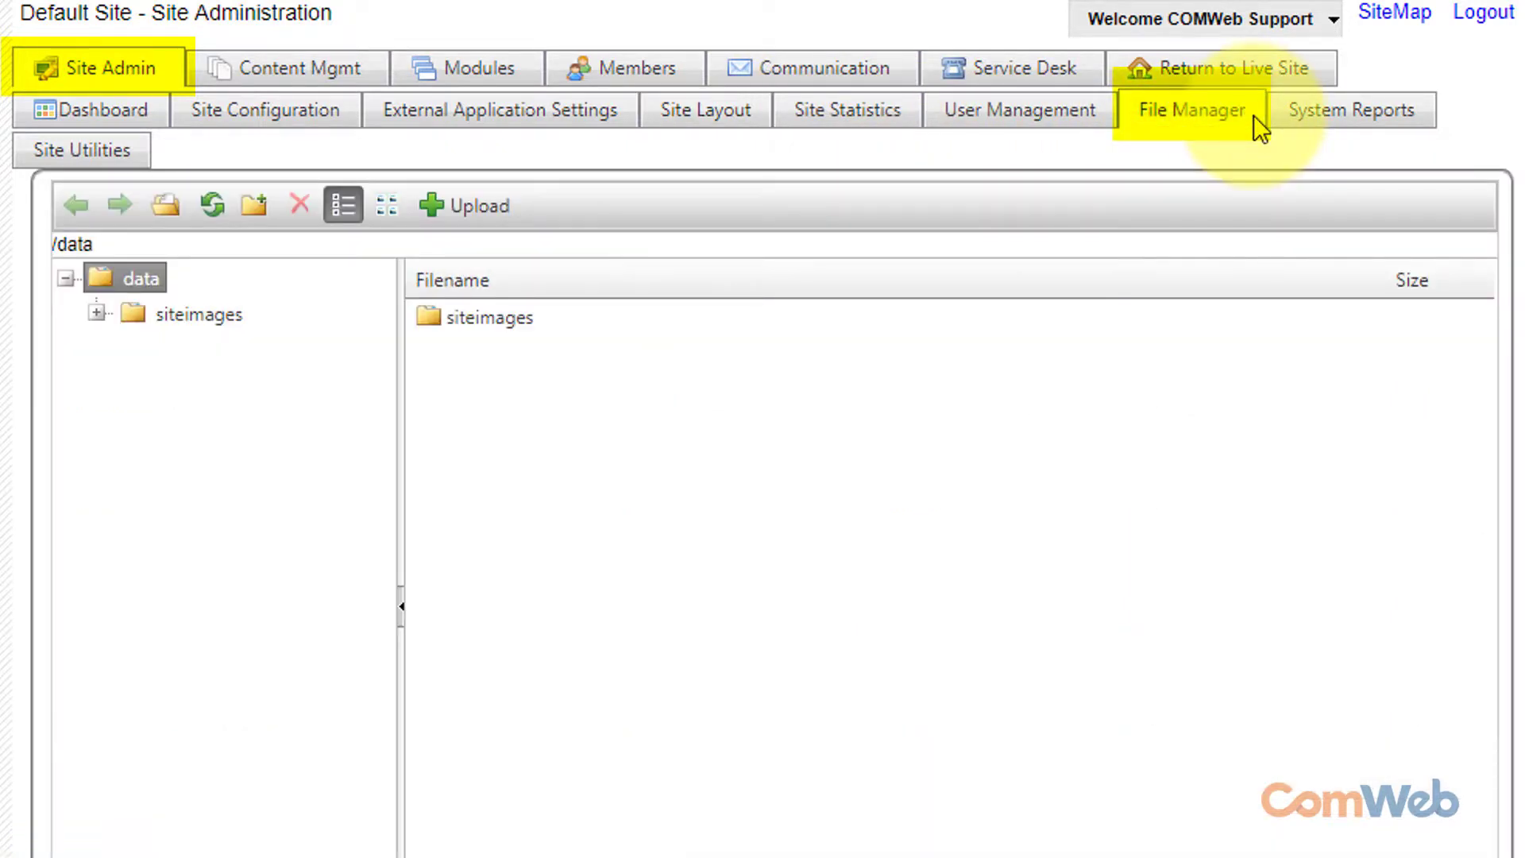
click(96, 314)
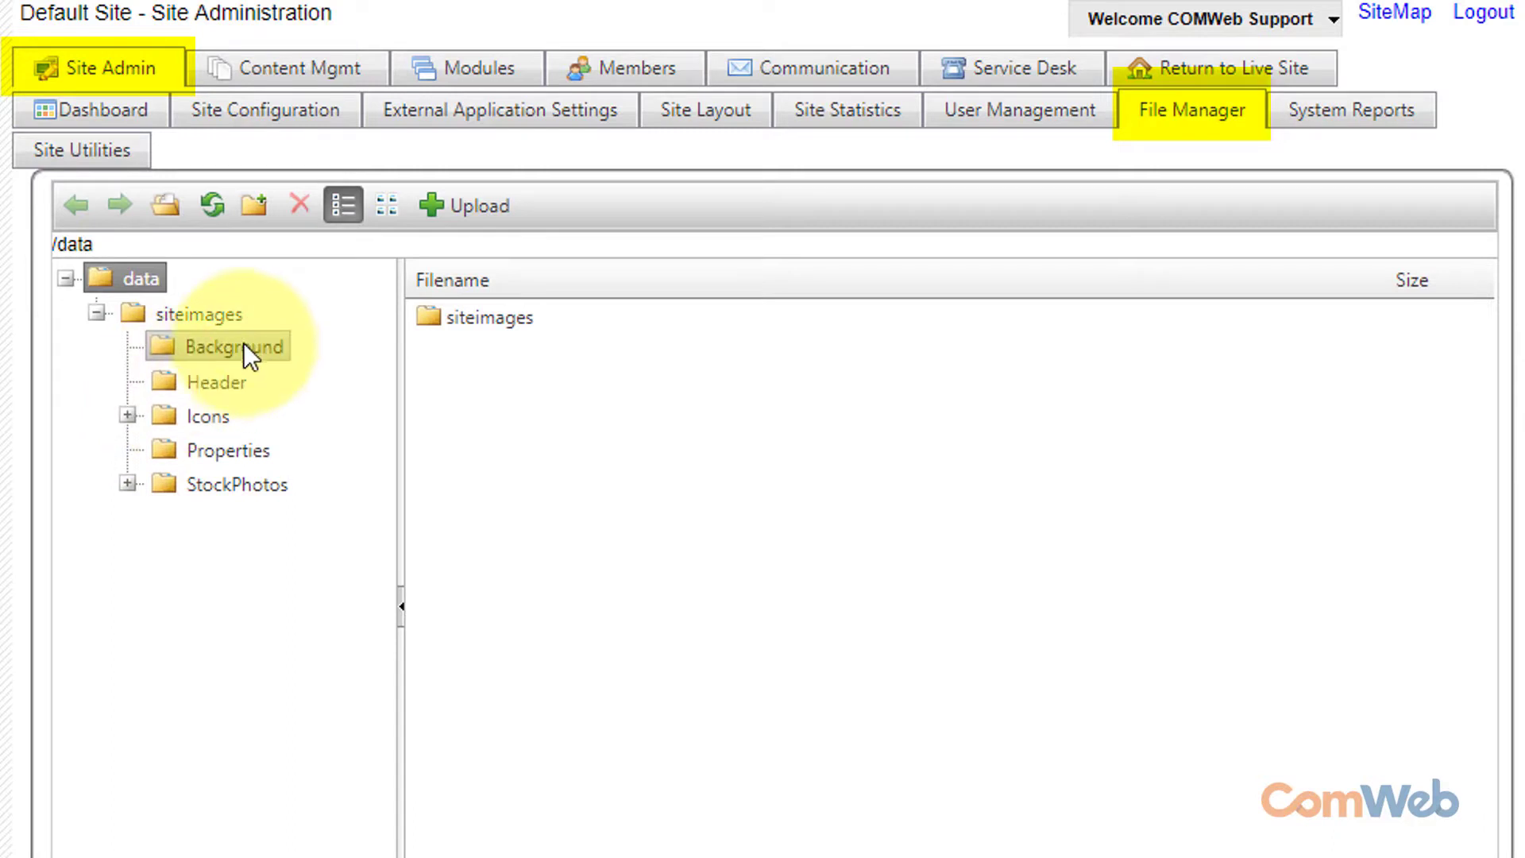
click(226, 380)
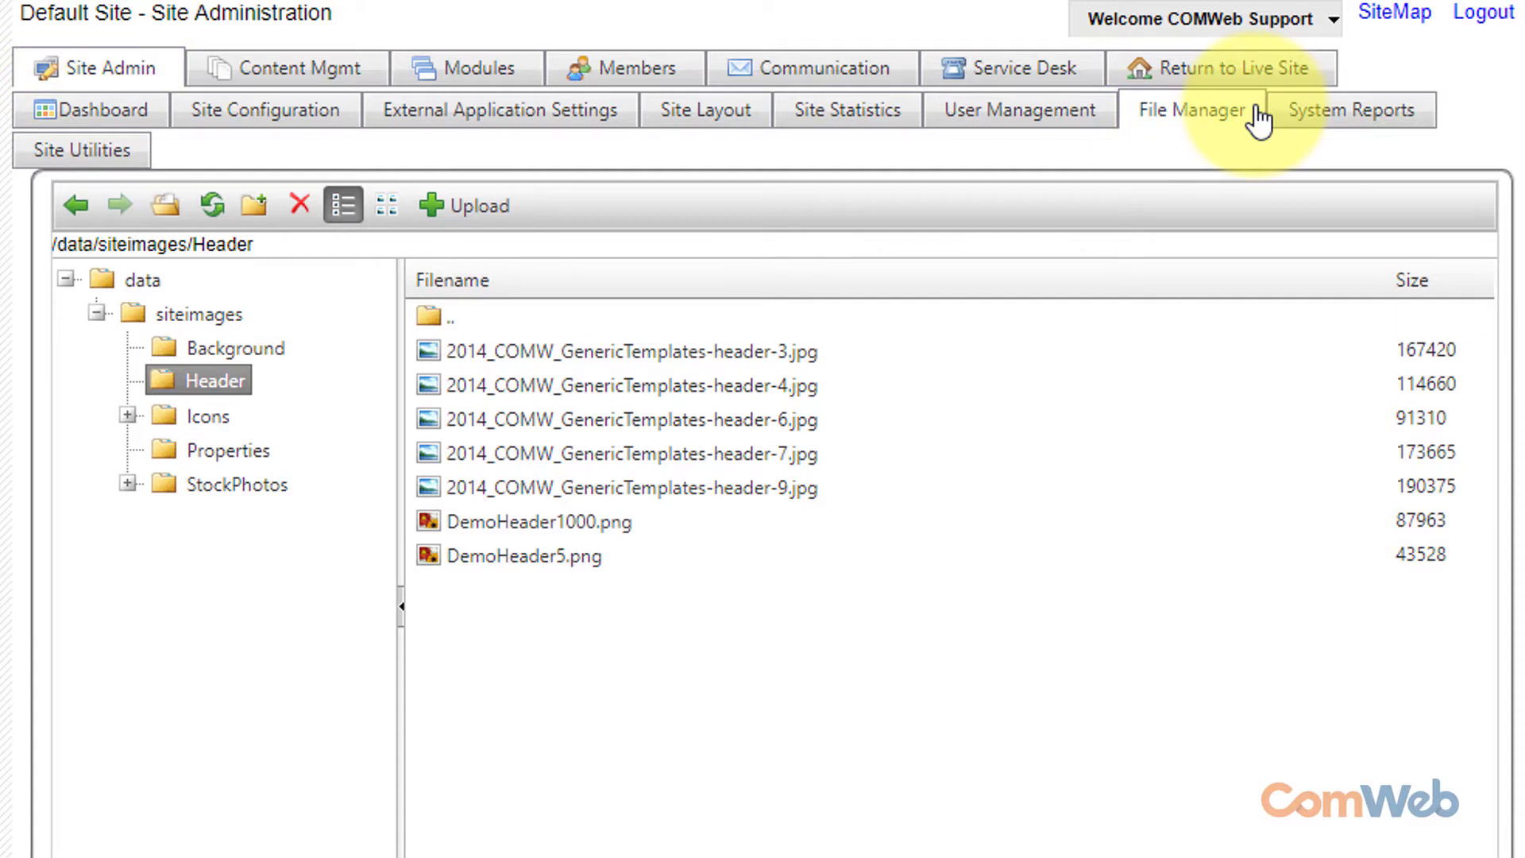
click(1304, 77)
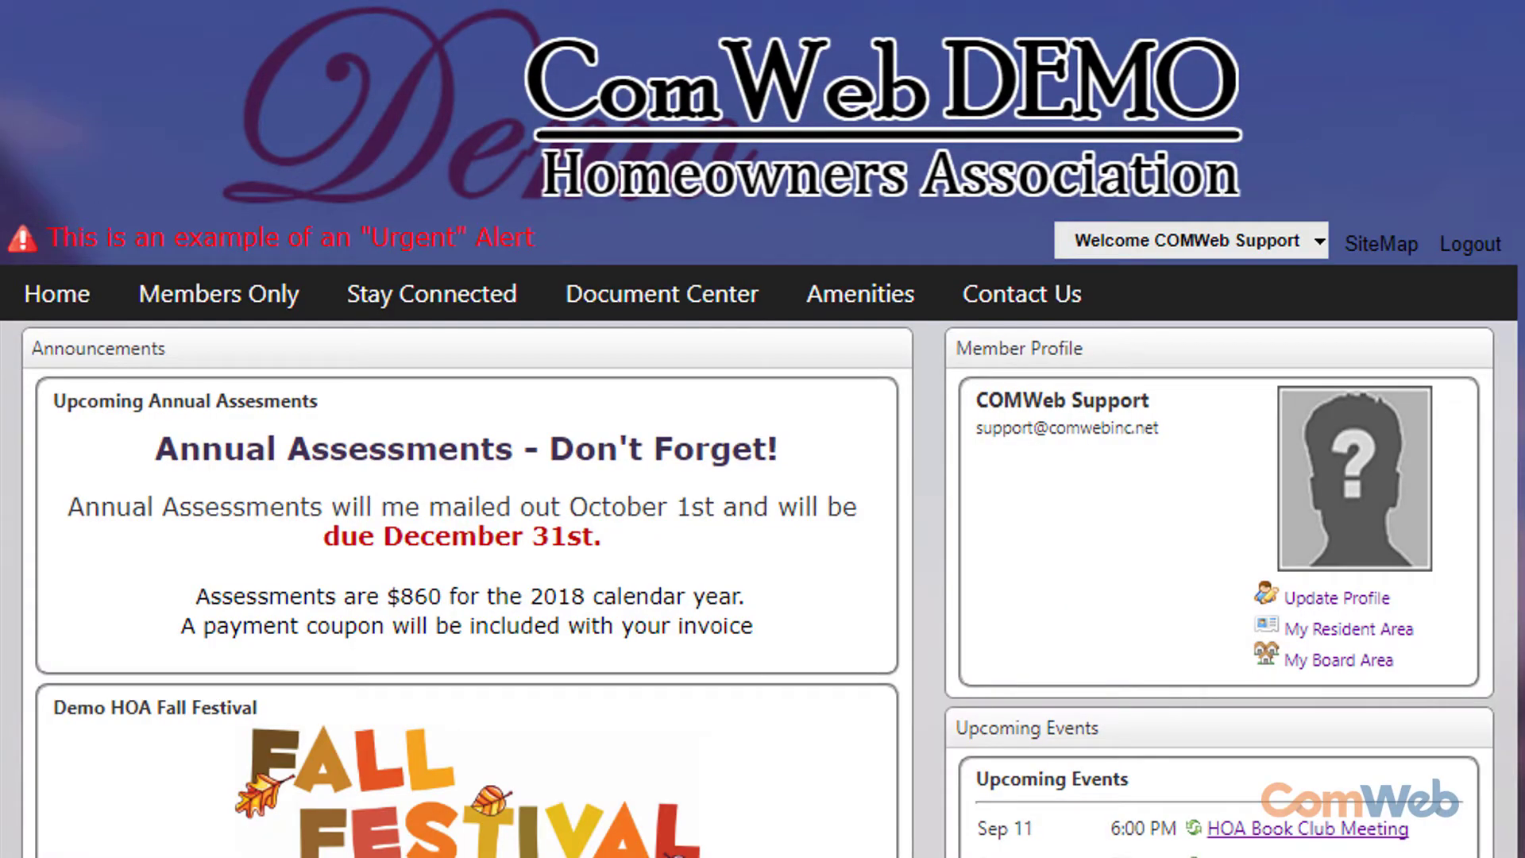